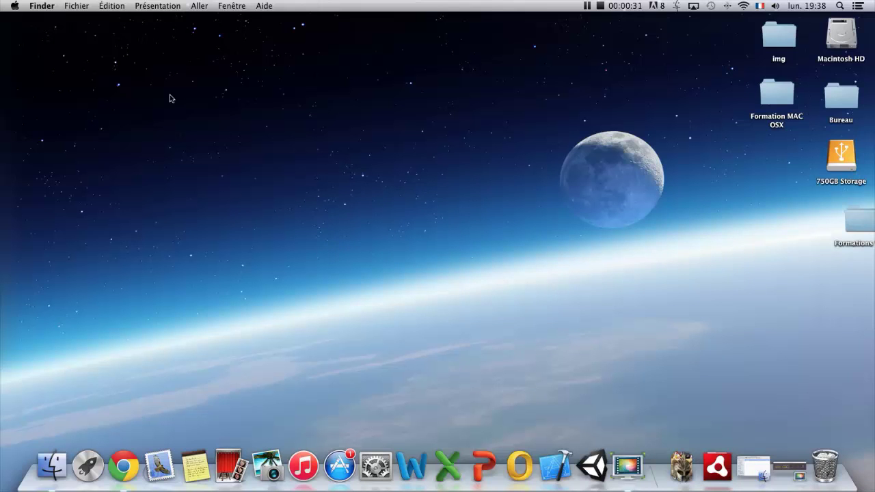
# Bring up the Formation MAC OSX folder window, move it lower on the desktop, and close it.
pyautogui.click(52, 465)
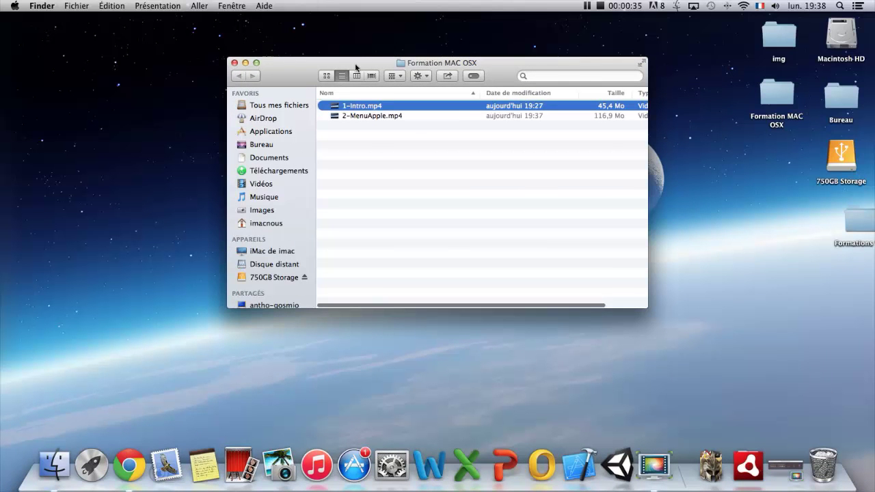
pyautogui.click(394, 168)
pyautogui.moveTo(313, 74); pyautogui.dragTo(281, 151)
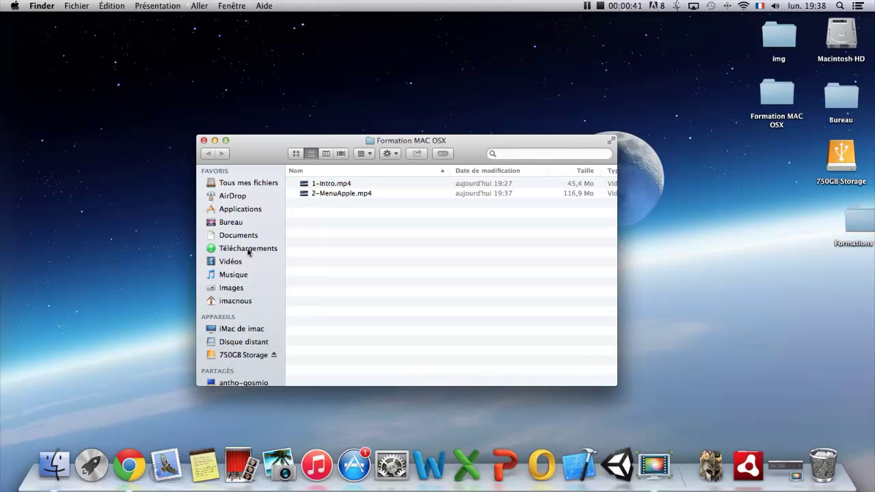
pyautogui.click(204, 140)
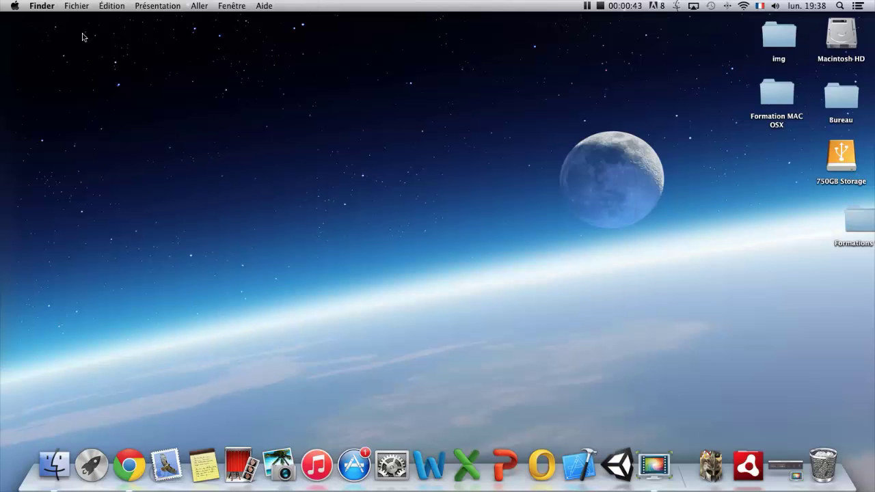
# View the Finder's version information and close it.
pyautogui.click(42, 7)
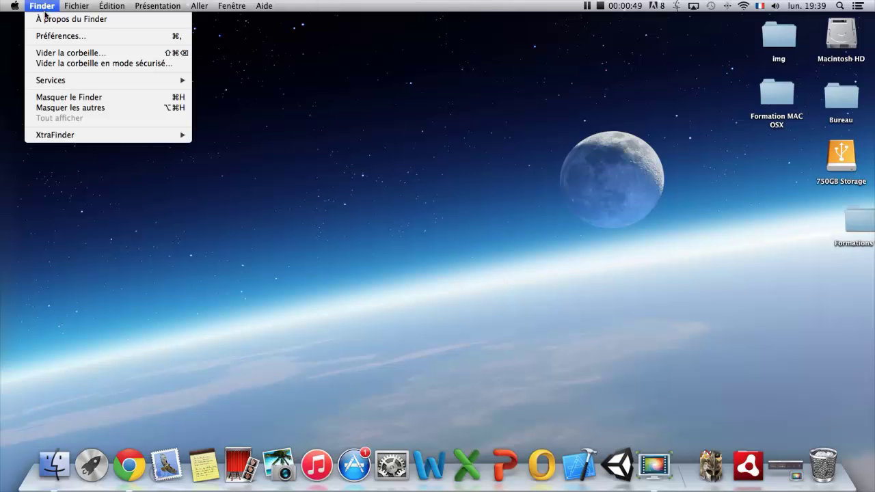
pyautogui.click(92, 21)
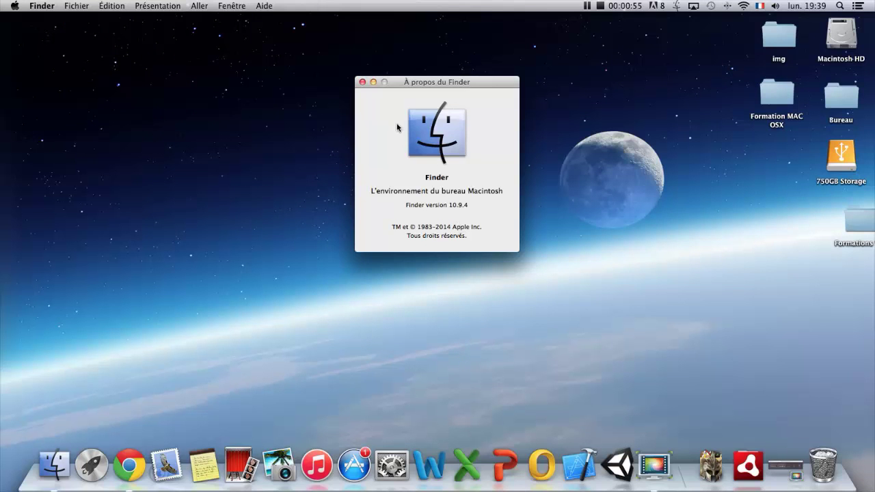
pyautogui.click(363, 82)
# Review the Finder preferences for general, tag, sidebar and advanced options, and close them without changing anything.
pyautogui.click(42, 6)
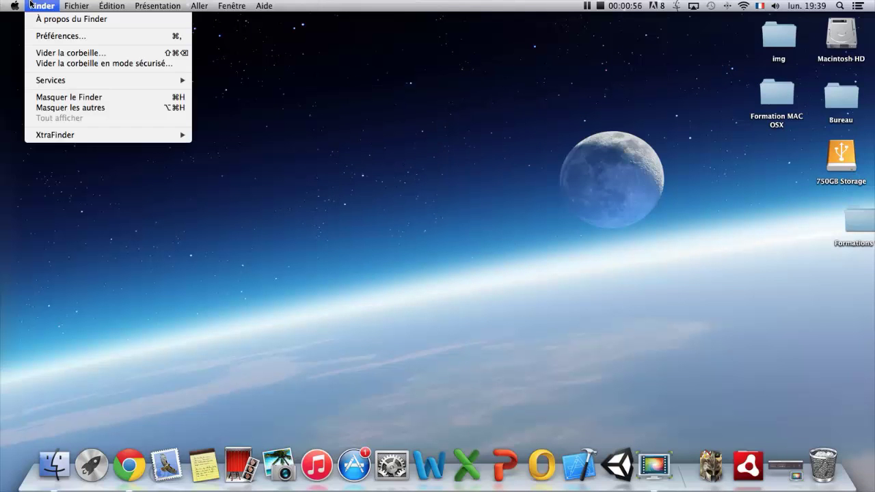
pyautogui.click(51, 36)
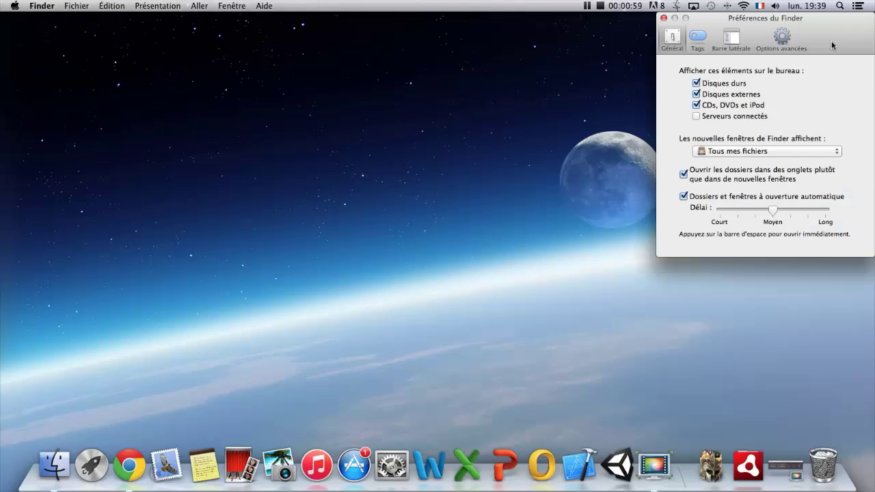
pyautogui.moveTo(835, 30); pyautogui.dragTo(425, 119)
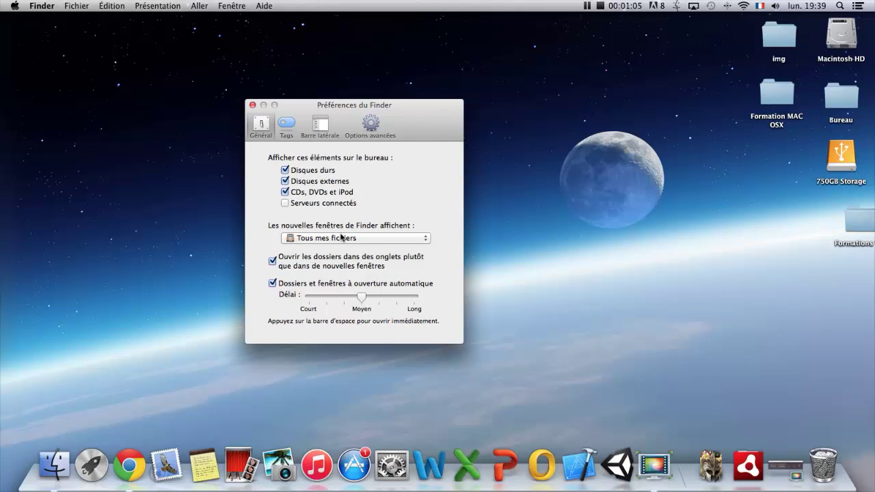
pyautogui.click(287, 126)
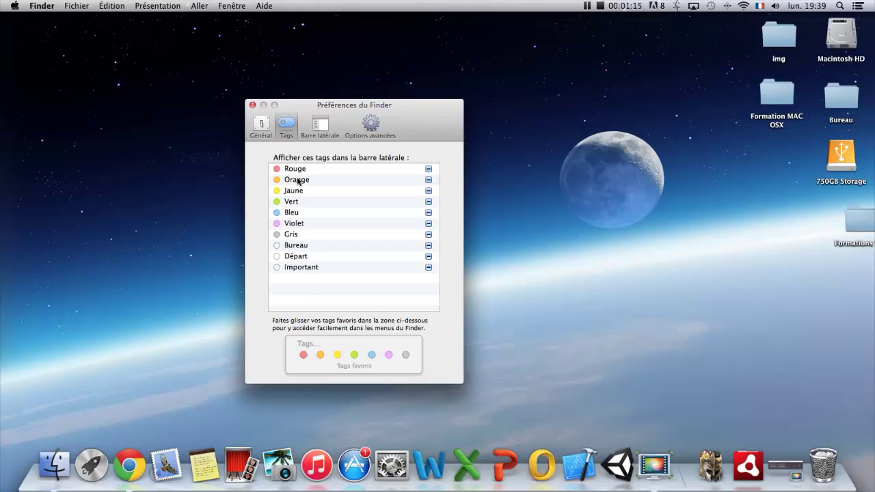
pyautogui.click(319, 126)
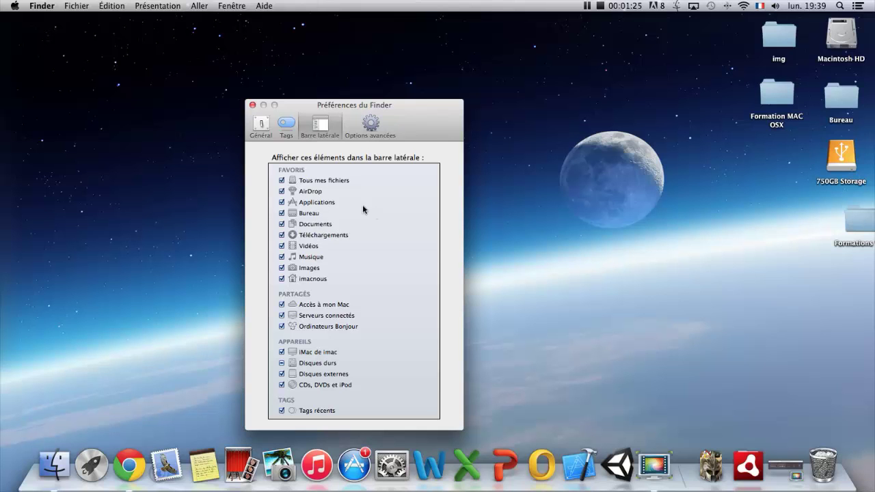
pyautogui.click(370, 127)
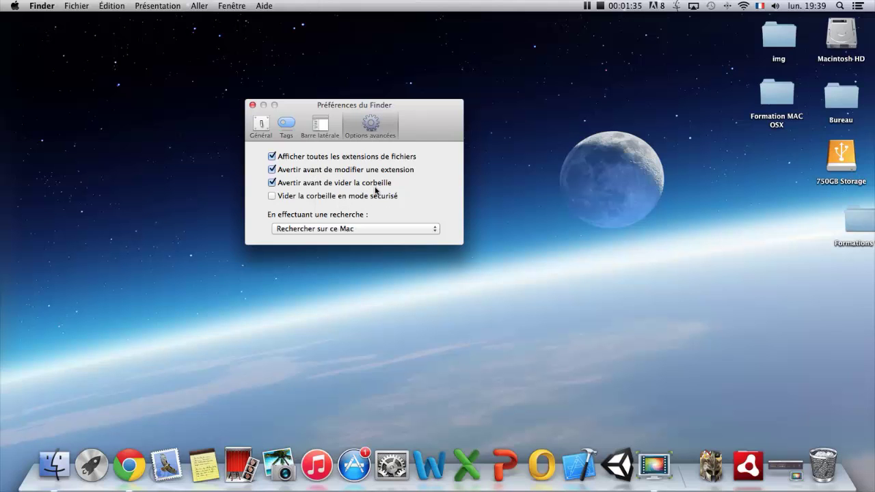
pyautogui.click(252, 104)
pyautogui.click(30, 6)
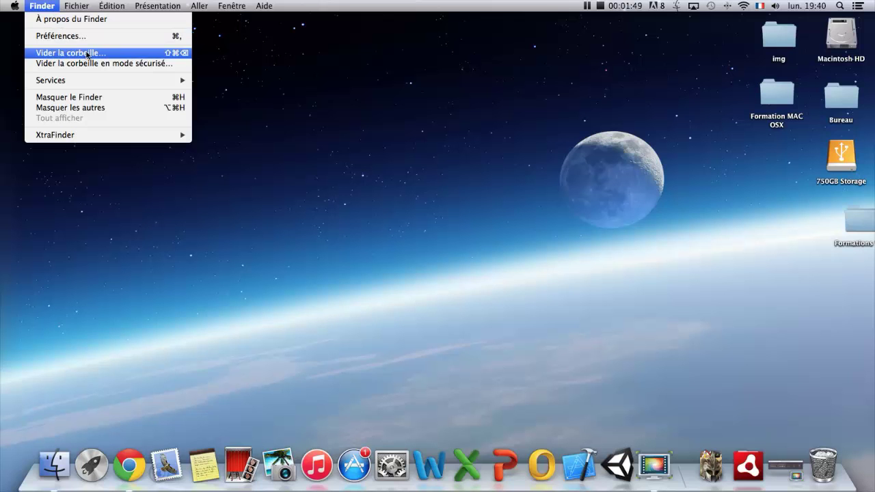
pyautogui.moveTo(89, 135)
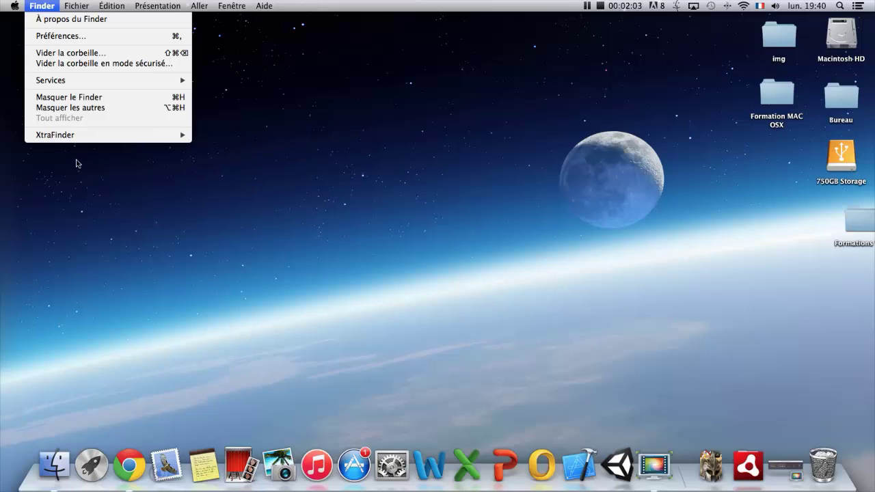
pyautogui.click(91, 174)
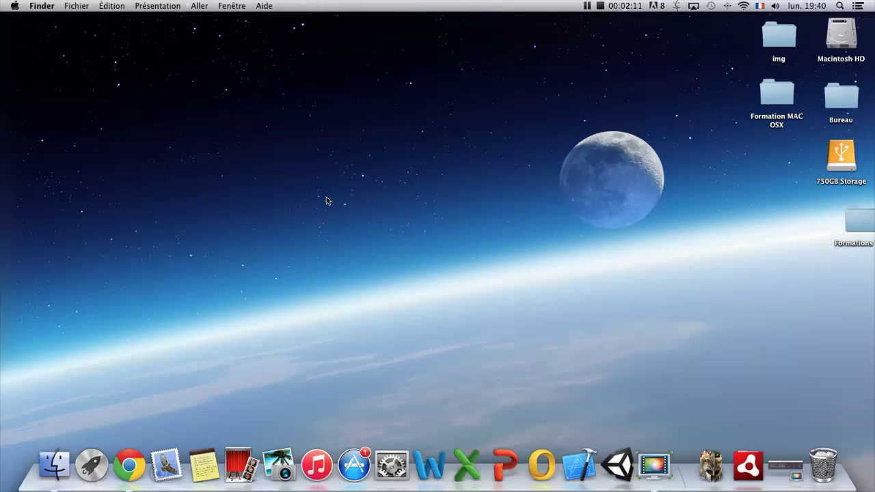
# Open the XtraFinder preferences and examine the tab display, dual-pane, pinned-window and shortcut options.
pyautogui.click(677, 6)
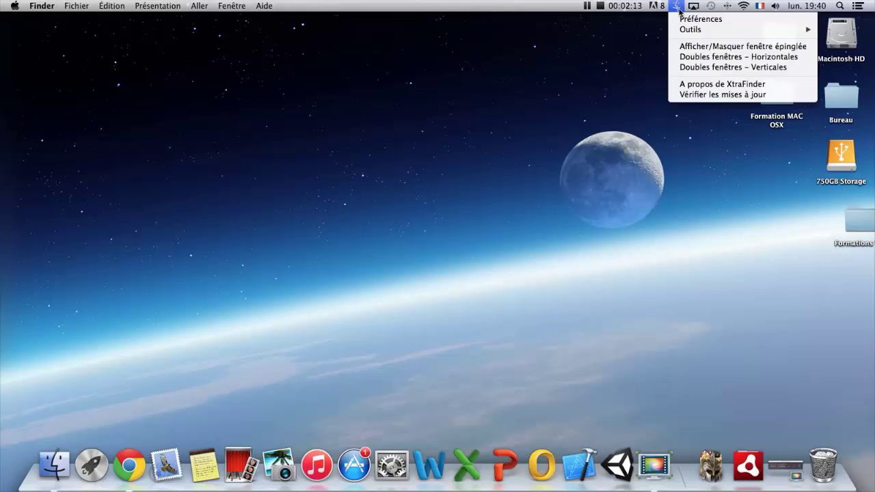
pyautogui.click(684, 20)
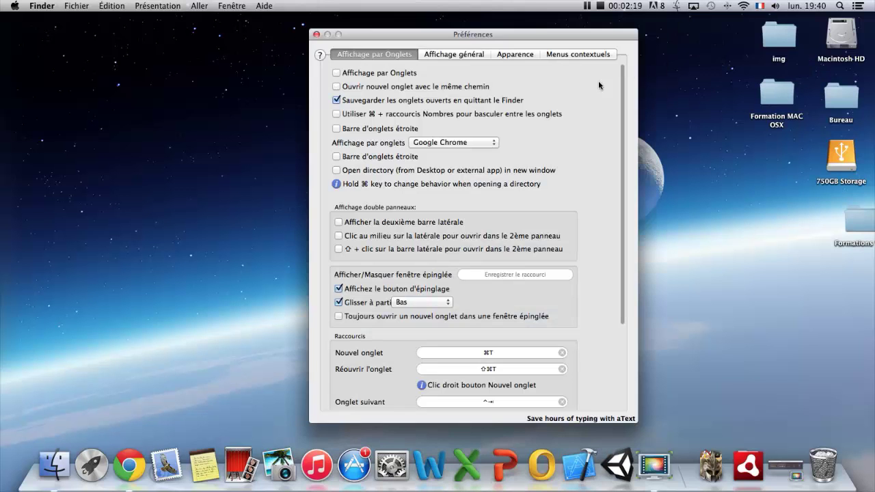
pyautogui.moveTo(625, 102); pyautogui.dragTo(621, 191)
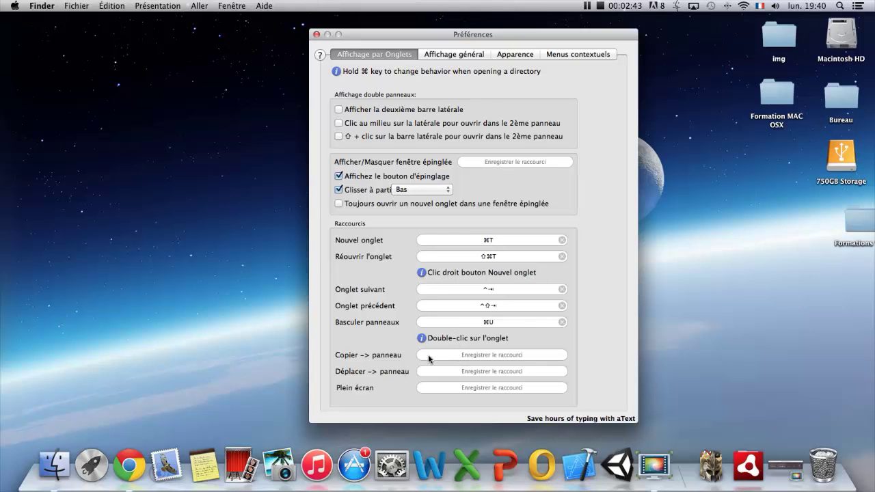
pyautogui.scroll(2, 500, 305)
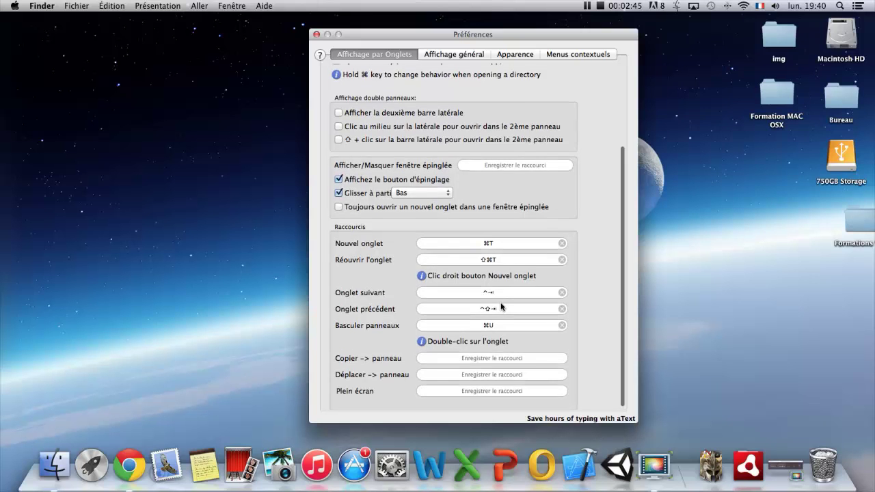
pyautogui.scroll(10, 499, 305)
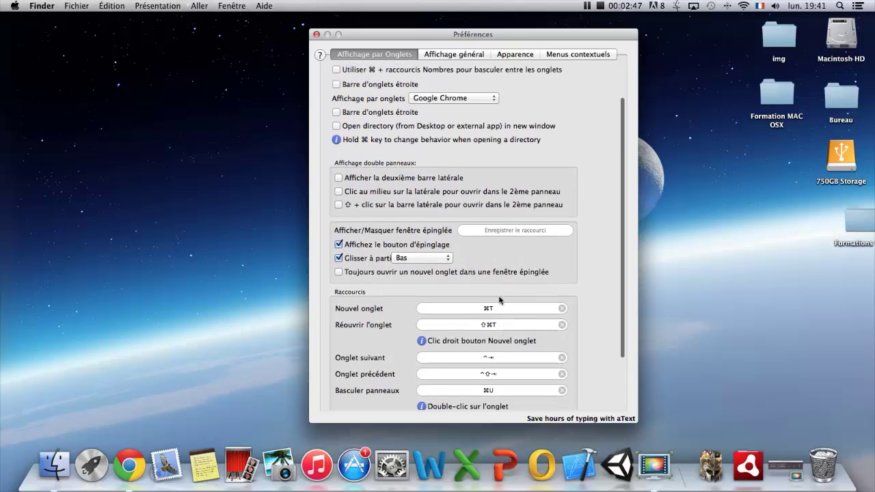
# Review XtraFinder's general display and appearance options, and check the coloured sidebar icons in a new Finder window.
pyautogui.click(449, 55)
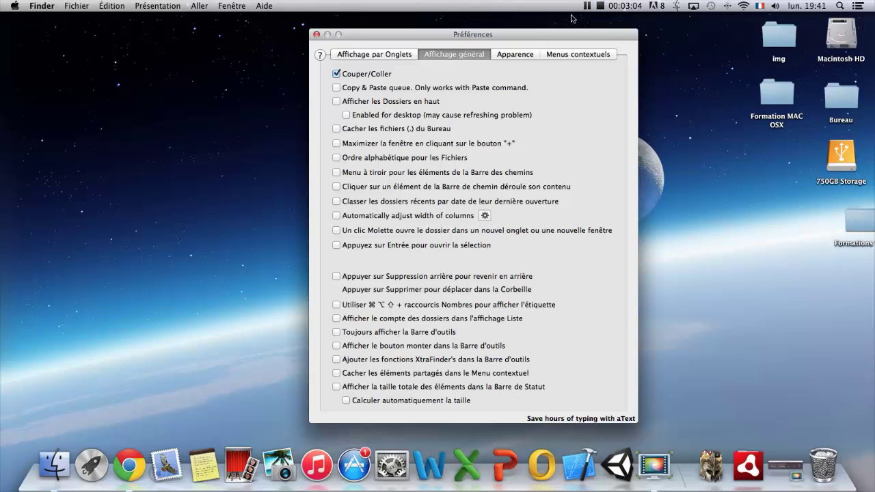
pyautogui.click(507, 56)
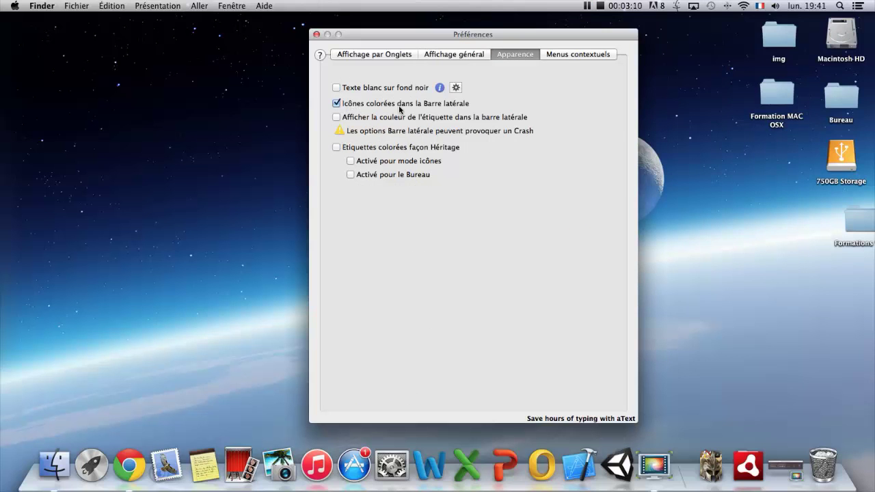
pyautogui.click(54, 454)
pyautogui.moveTo(305, 62); pyautogui.dragTo(155, 79)
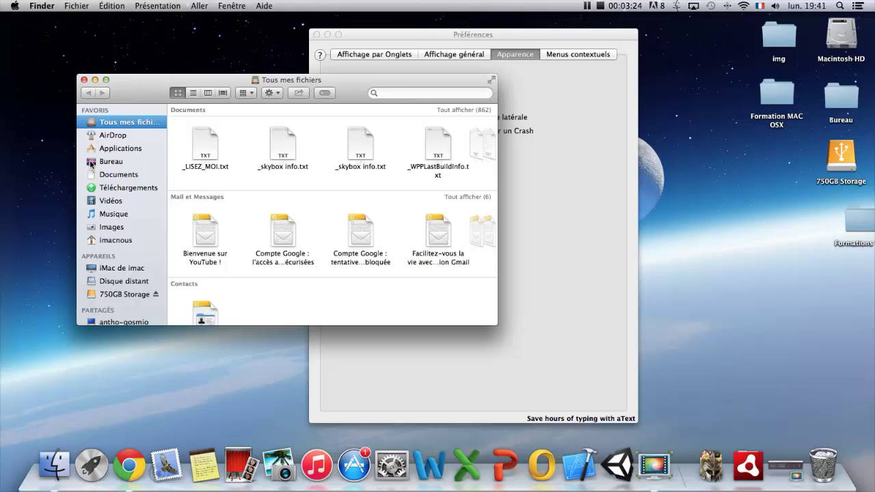
pyautogui.click(543, 184)
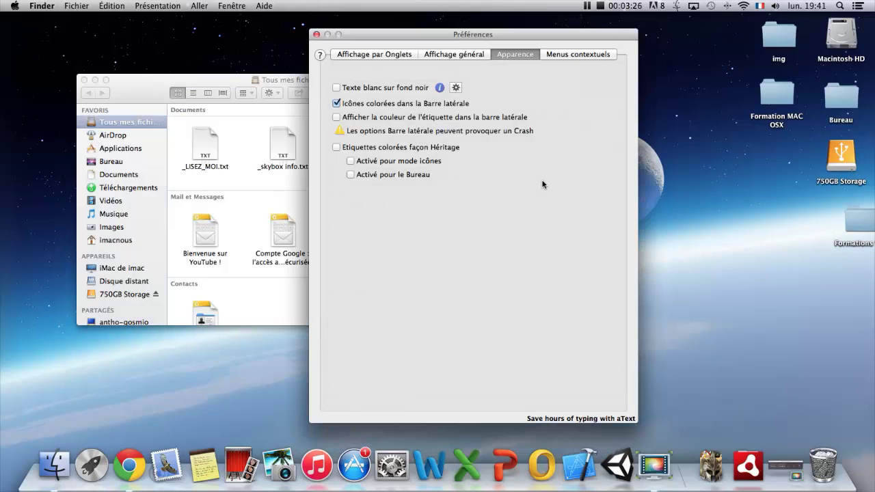
# Examine XtraFinder's contextual menu options beside the Finder window, and close both windows.
pyautogui.click(589, 59)
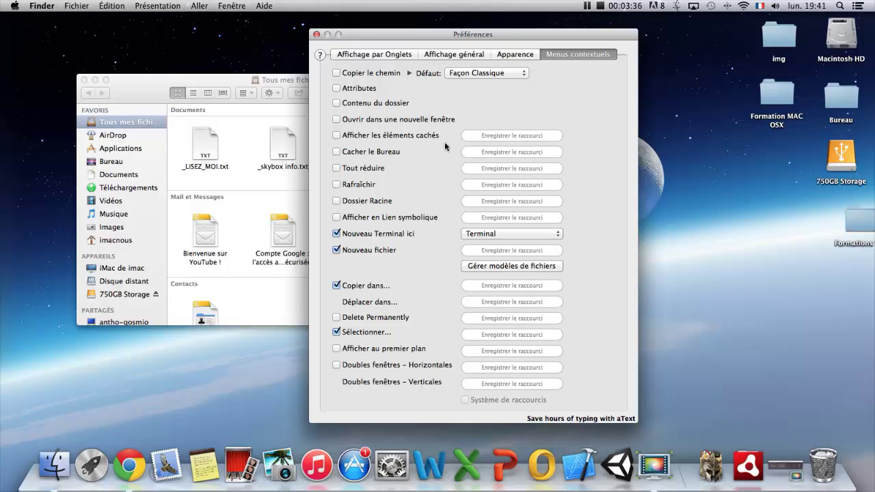
pyautogui.moveTo(196, 75); pyautogui.dragTo(173, 76)
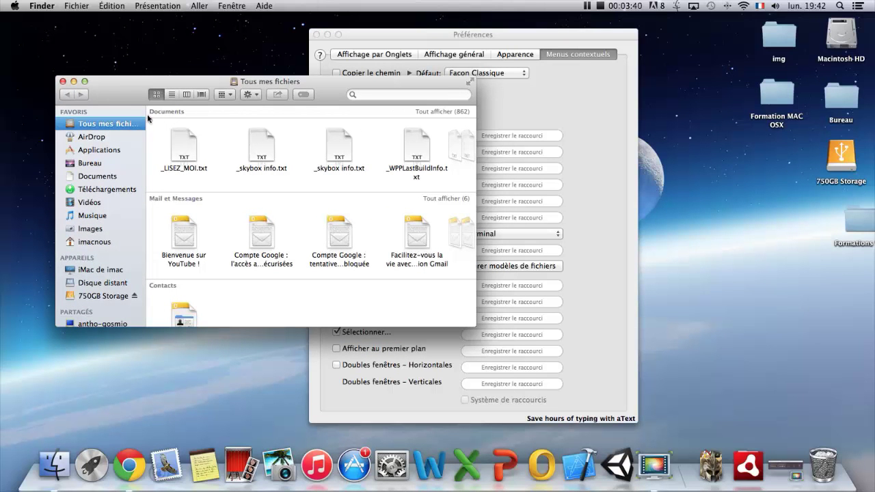
pyautogui.moveTo(505, 45); pyautogui.dragTo(654, 58)
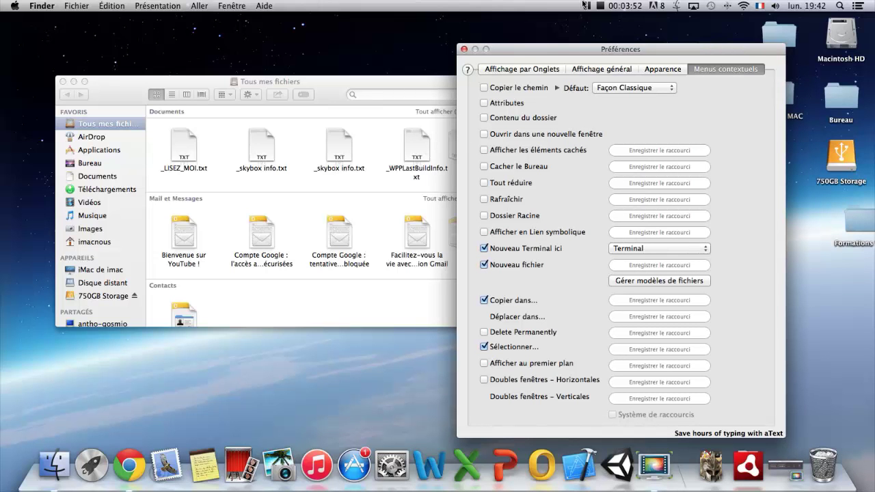
pyautogui.click(463, 49)
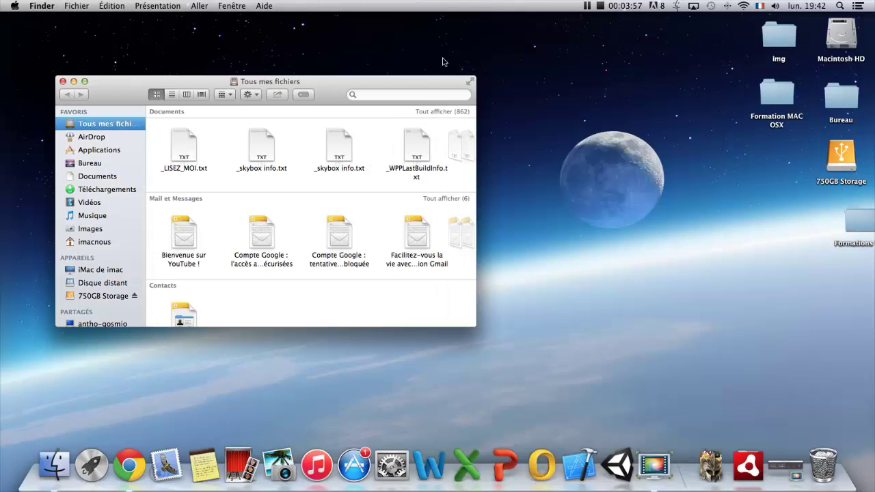
pyautogui.click(62, 81)
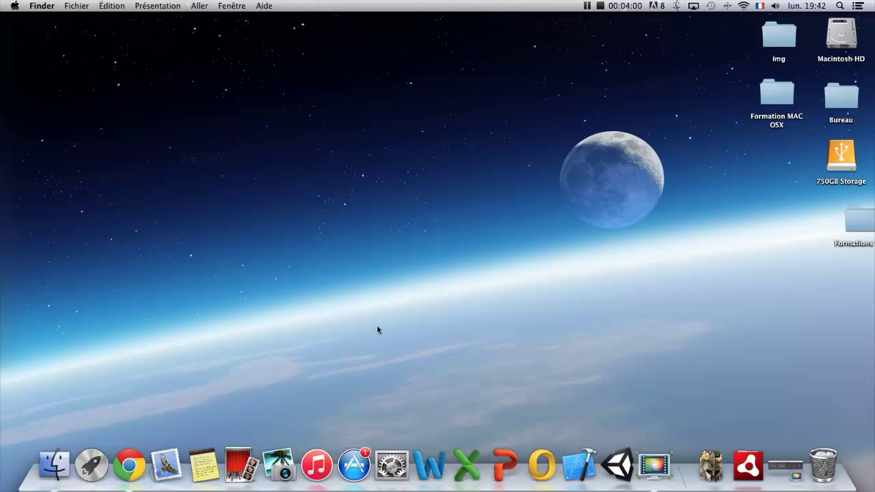
# Switch to the App Store to view its Sélection page, and minimise its window.
pyautogui.click(355, 393)
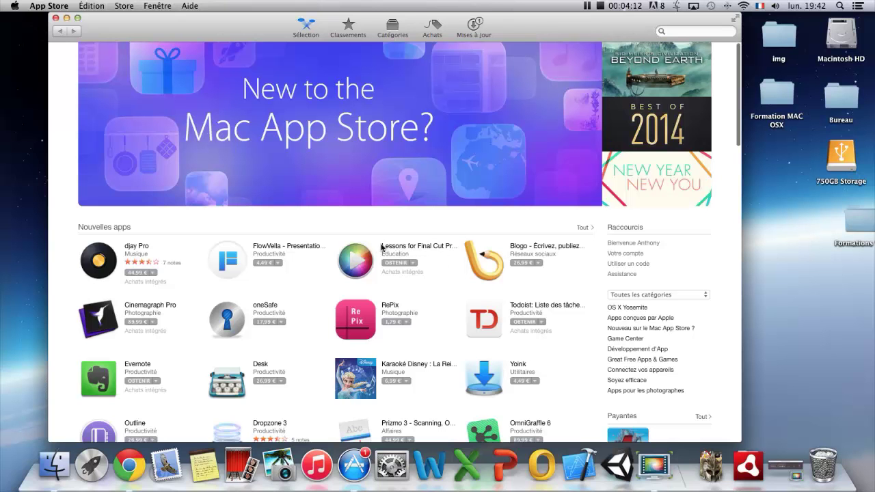
pyautogui.click(67, 18)
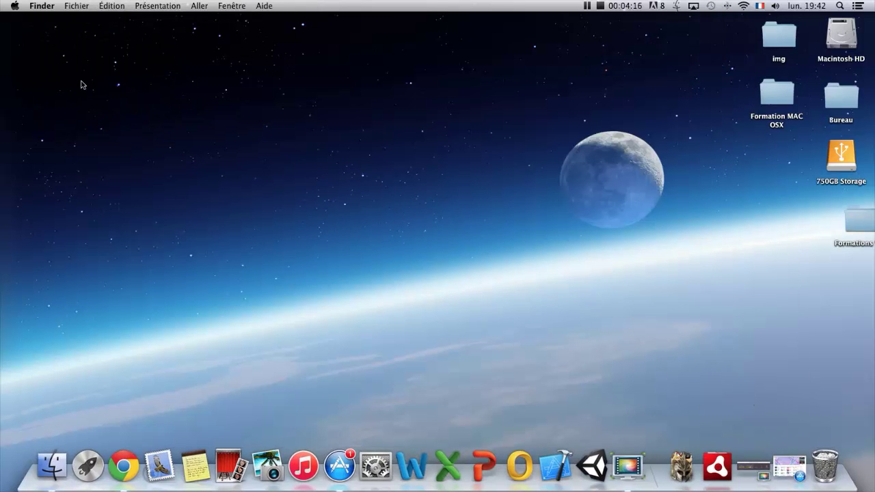
# Open a new Finder window, move it closer to the middle of the desktop, and show the Documents folder.
pyautogui.click(44, 4)
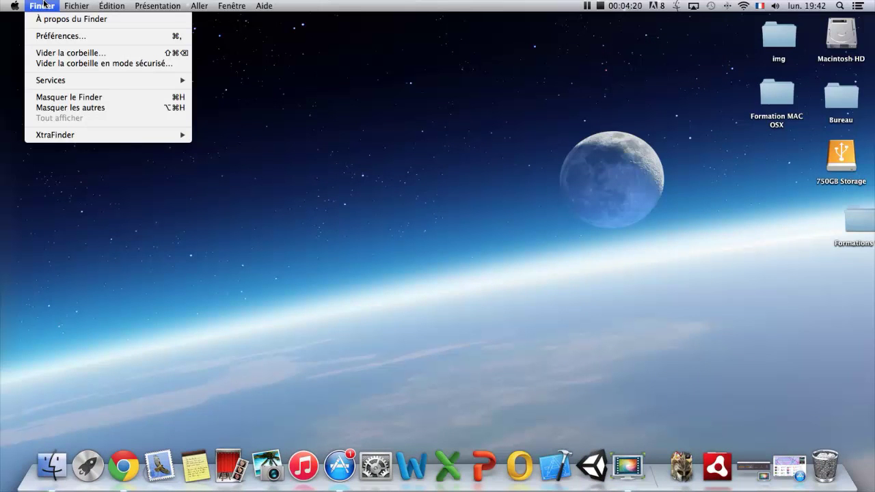
pyautogui.moveTo(67, 5)
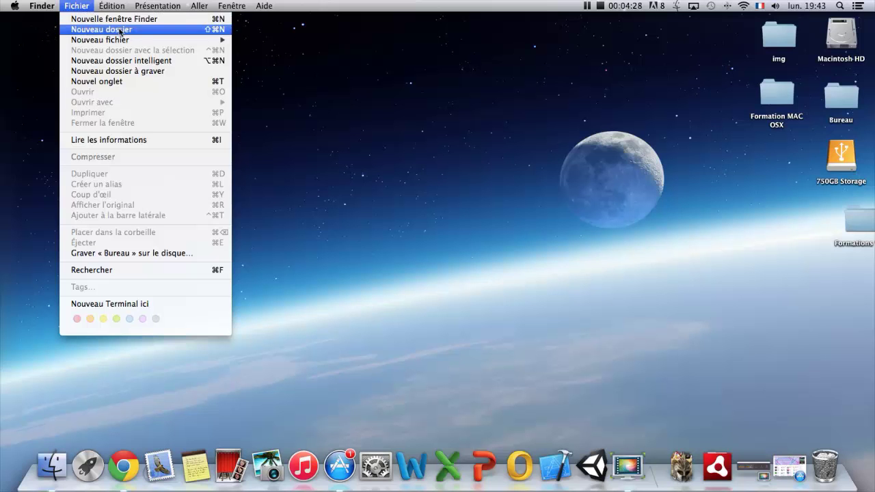
pyautogui.moveTo(109, 41)
pyautogui.click(109, 18)
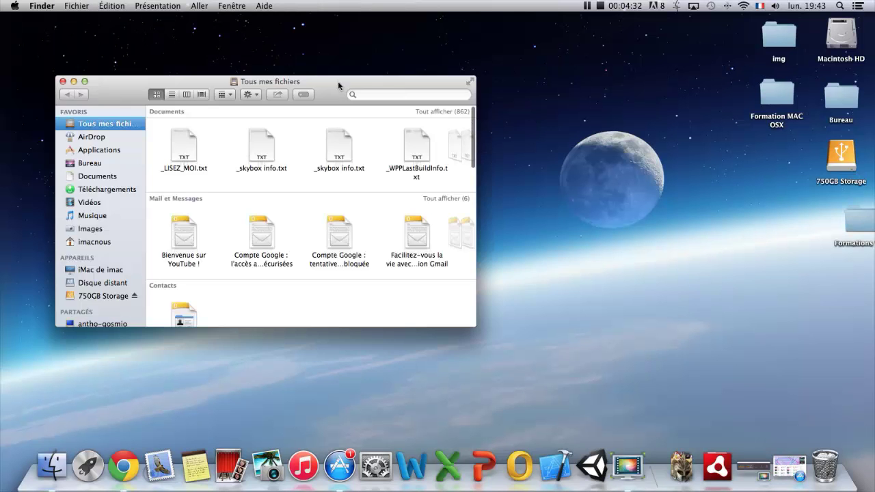
pyautogui.moveTo(338, 82); pyautogui.dragTo(425, 99)
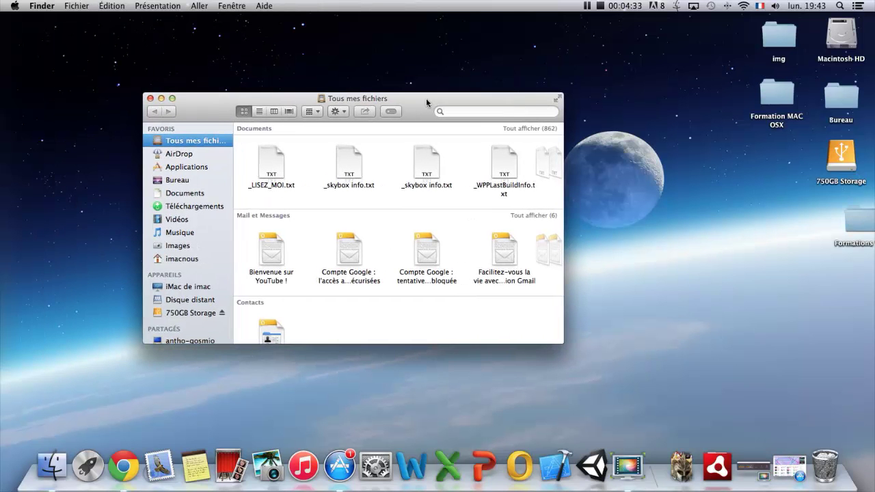
pyautogui.click(186, 193)
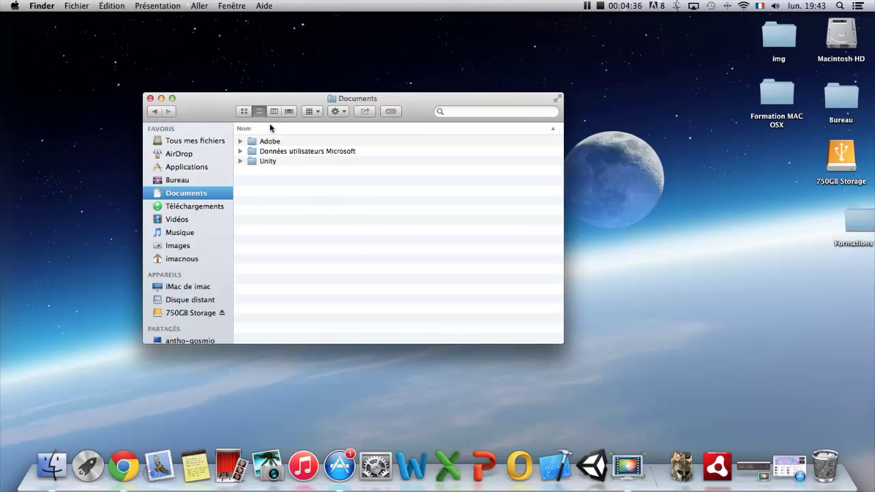
# Create two new folders in the Documents folder, named test and test2.
pyautogui.click(86, 6)
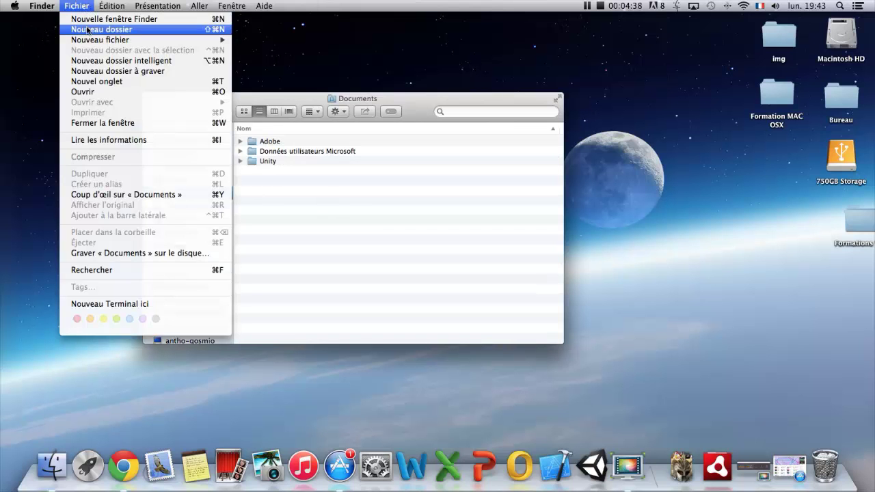
pyautogui.click(87, 30)
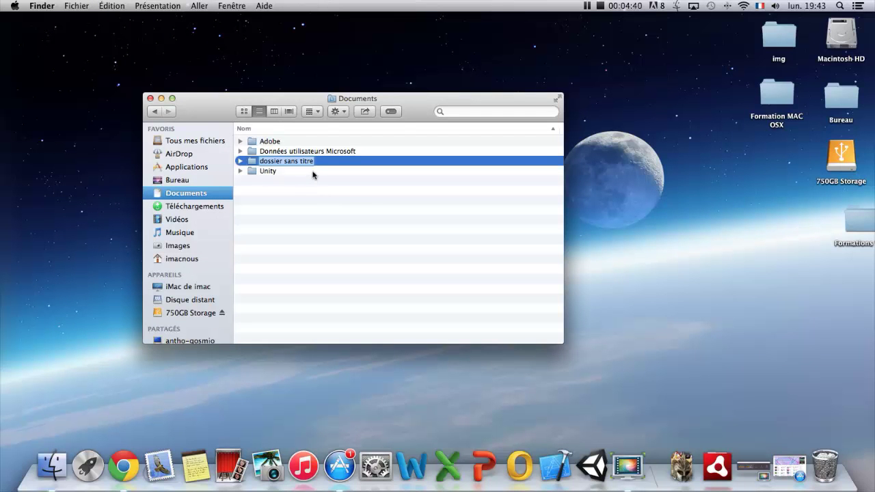
pyautogui.write('test')
pyautogui.press('Return')
pyautogui.rightClick(278, 213)
pyautogui.click(292, 220)
pyautogui.write('test2')
pyautogui.press('Return')
# Check which file types the Documents folder's contextual menu offers for a new file, without creating one.
pyautogui.rightClick(320, 228)
pyautogui.moveTo(344, 243)
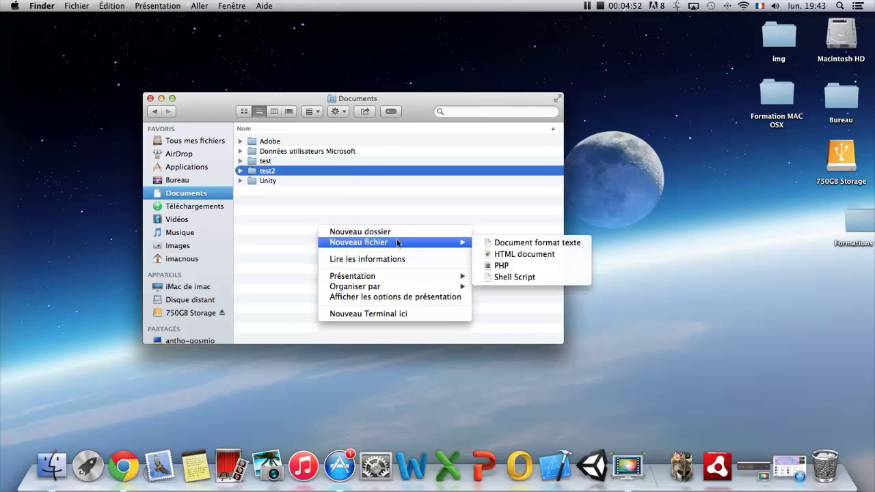
pyautogui.click(290, 198)
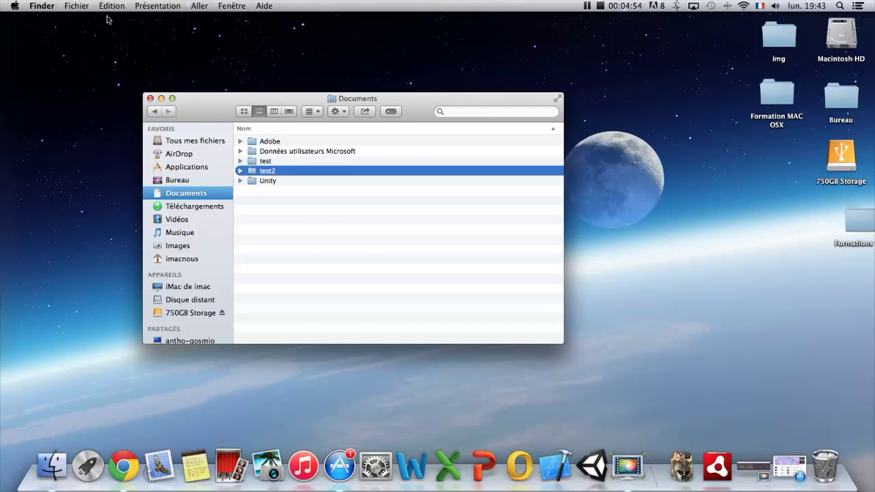
# Select both the test and test2 folders and move them to the trash.
pyautogui.keyDown('shift'); pyautogui.click(271, 164); pyautogui.keyUp('shift')
pyautogui.rightClick(271, 166)
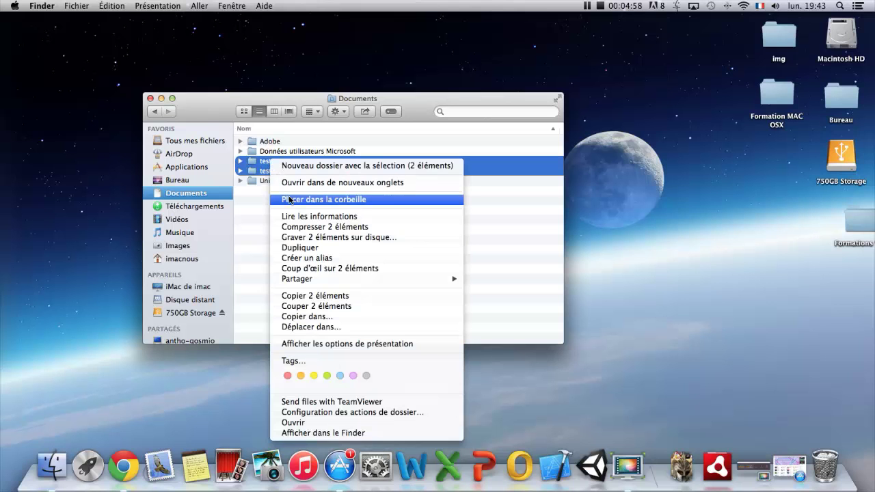
pyautogui.click(290, 200)
# Compare the Fichier menu's creation commands with the new-file types offered in the Documents folder's contextual menu.
pyautogui.click(77, 7)
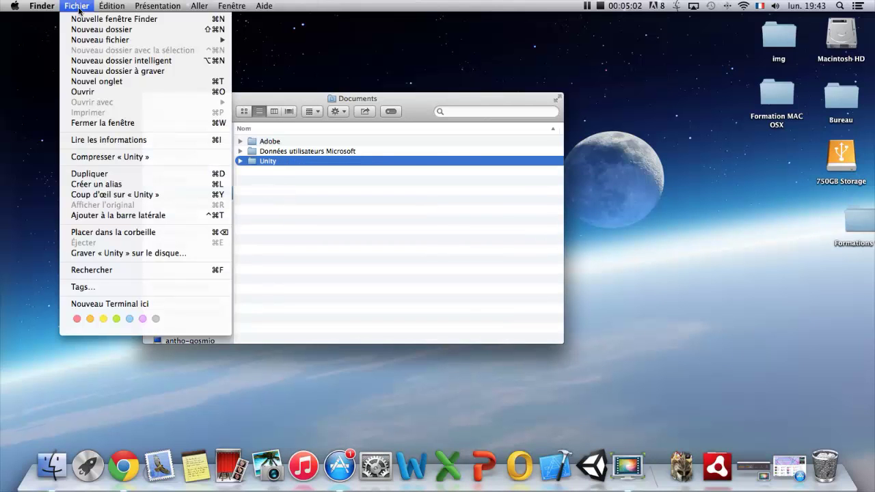
pyautogui.moveTo(96, 44)
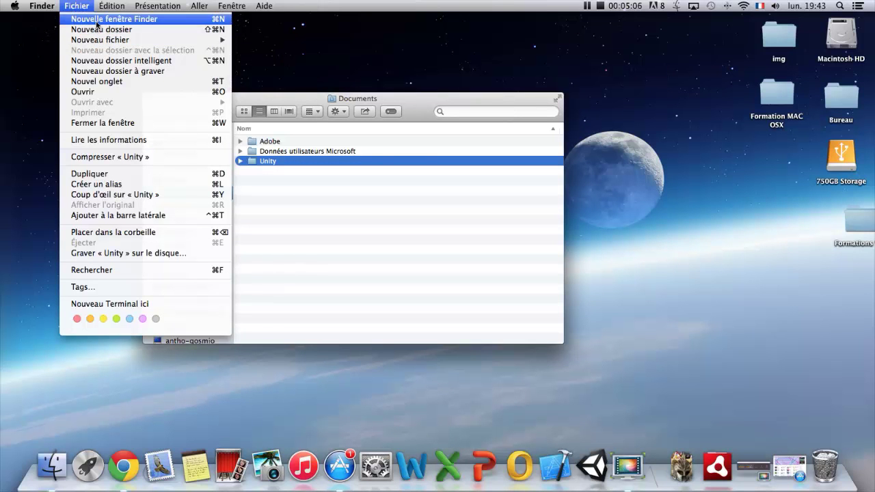
pyautogui.click(299, 199)
pyautogui.rightClick(303, 199)
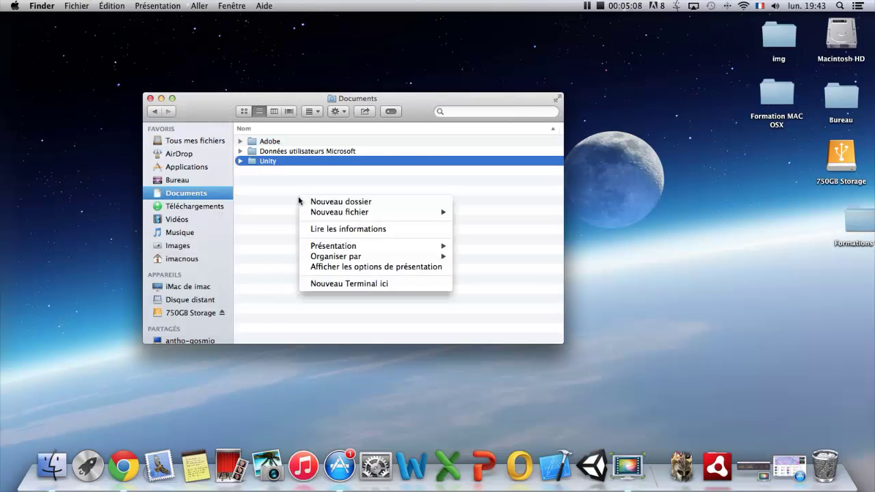
pyautogui.moveTo(341, 214)
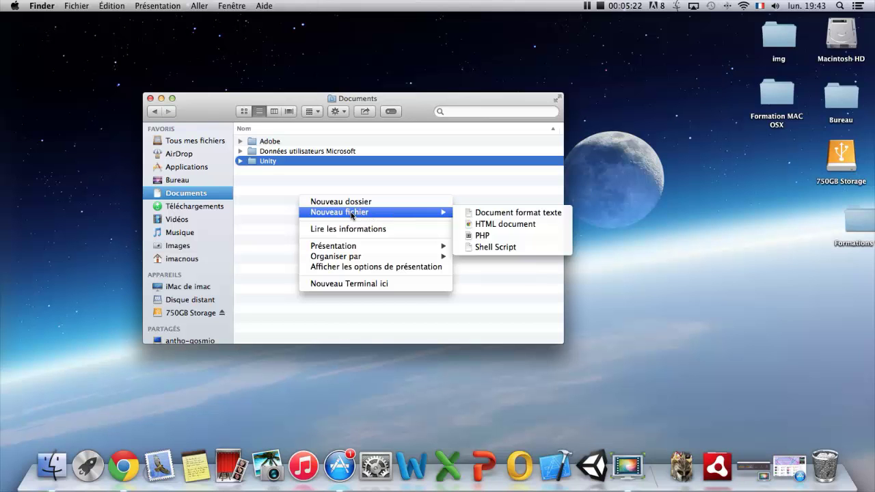
pyautogui.click(487, 196)
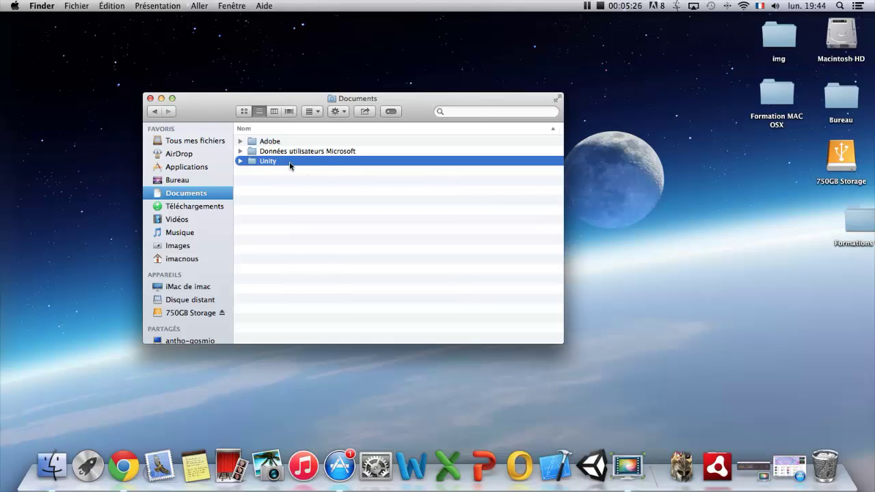
pyautogui.rightClick(289, 180)
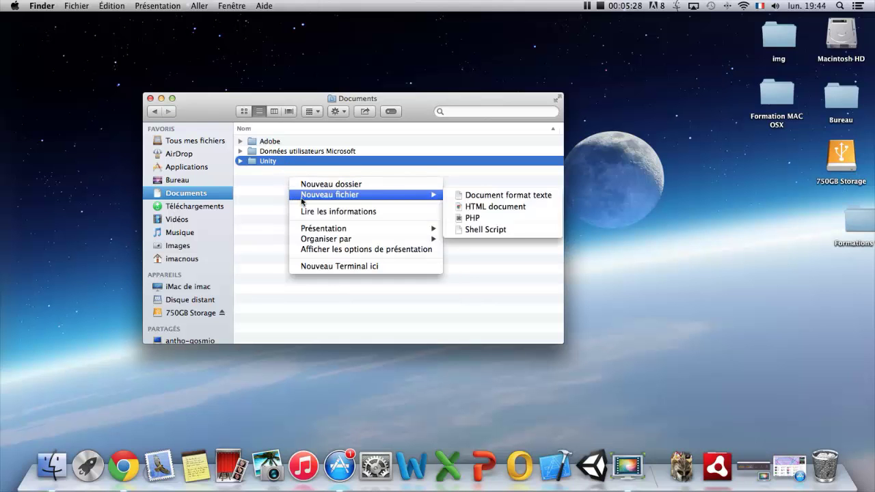
pyautogui.click(253, 186)
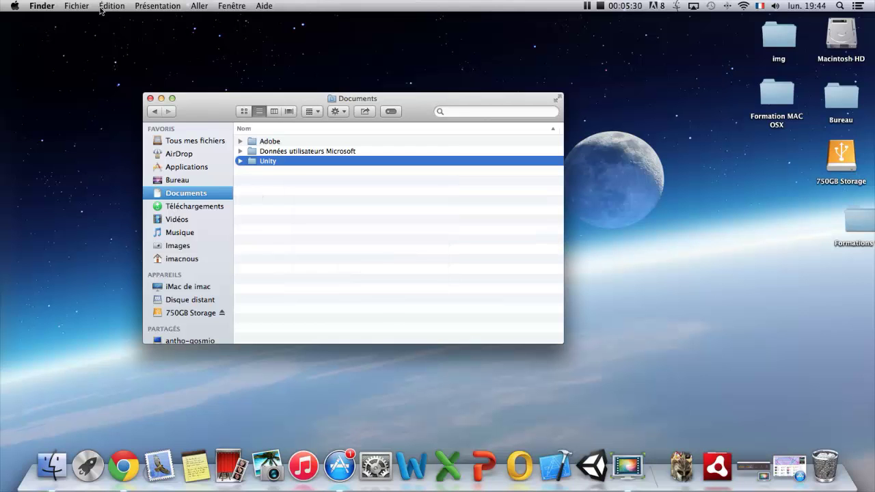
# Review the Fichier, Édition and Présentation menus, deselecting the Unity folder before checking the last two again.
pyautogui.click(92, 5)
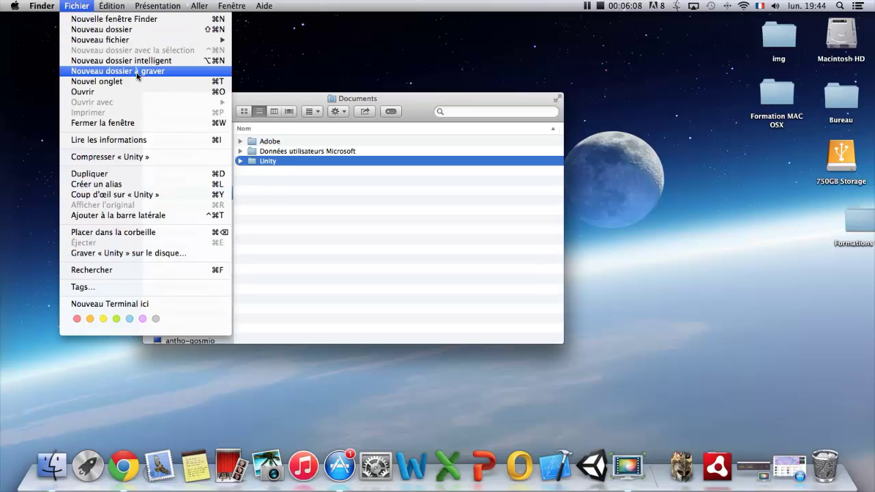
pyautogui.moveTo(118, 3)
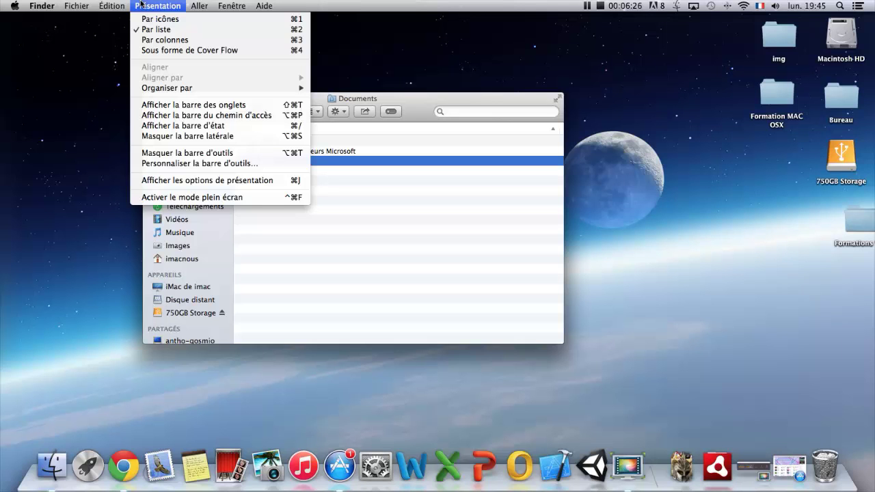
pyautogui.click(339, 205)
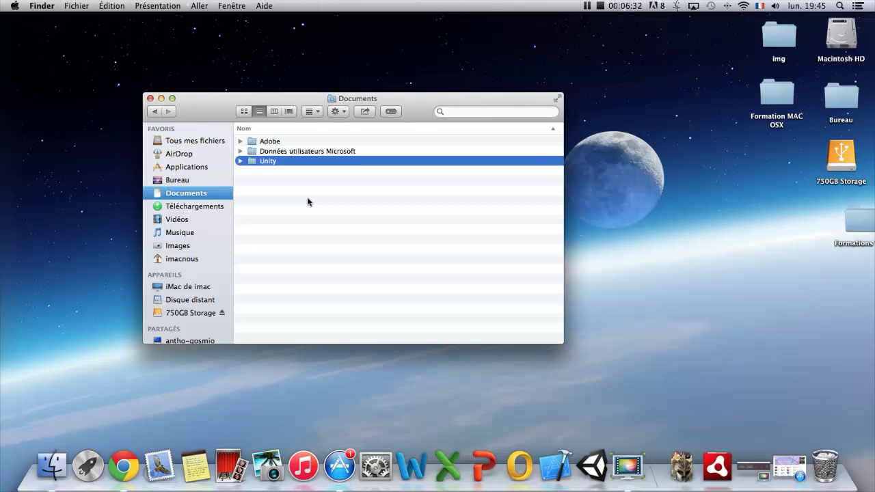
pyautogui.click(308, 202)
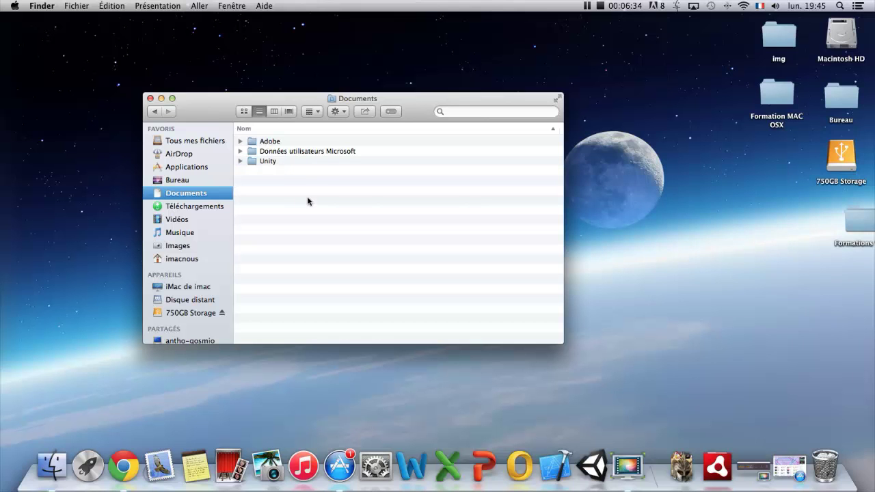
pyautogui.click(117, 5)
pyautogui.moveTo(172, 6)
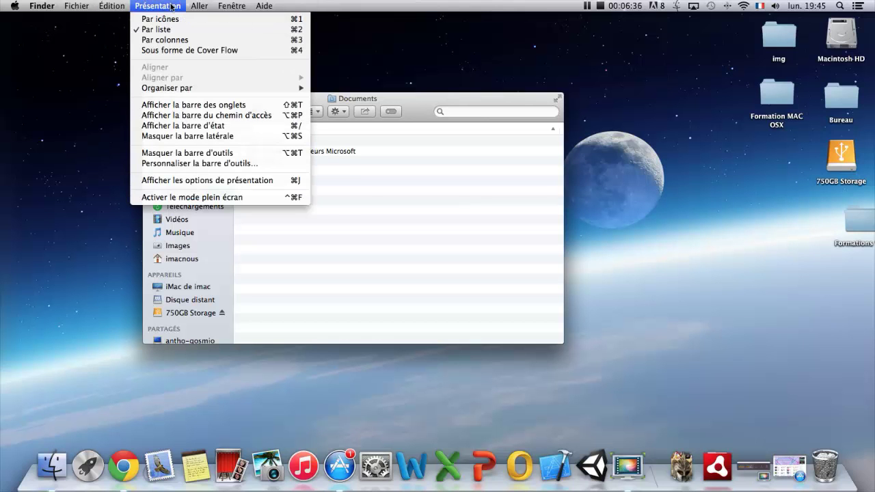
pyautogui.click(416, 233)
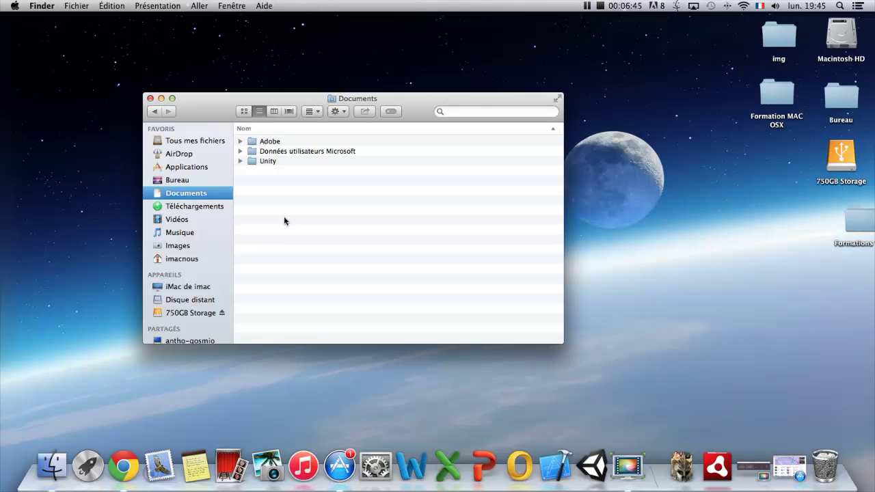
# Widen the Documents window until the modification date, size and type columns are shown.
pyautogui.press('super+1')
pyautogui.moveTo(561, 132); pyautogui.dragTo(399, 133)
pyautogui.moveTo(567, 169); pyautogui.dragTo(682, 176)
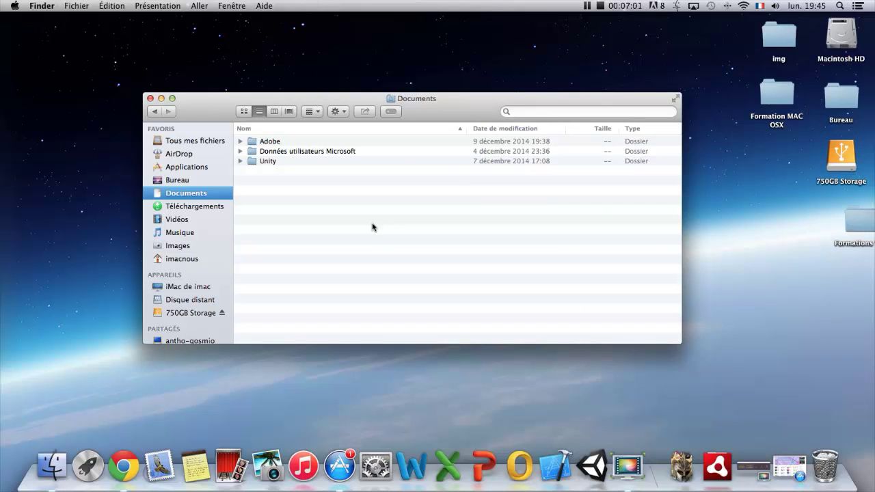
# Take a screenshot of the whole screen, and start a selection screenshot but cancel it.
pyautogui.press('super+shift+3')
pyautogui.press('super+shift+4')
pyautogui.press('Escape')
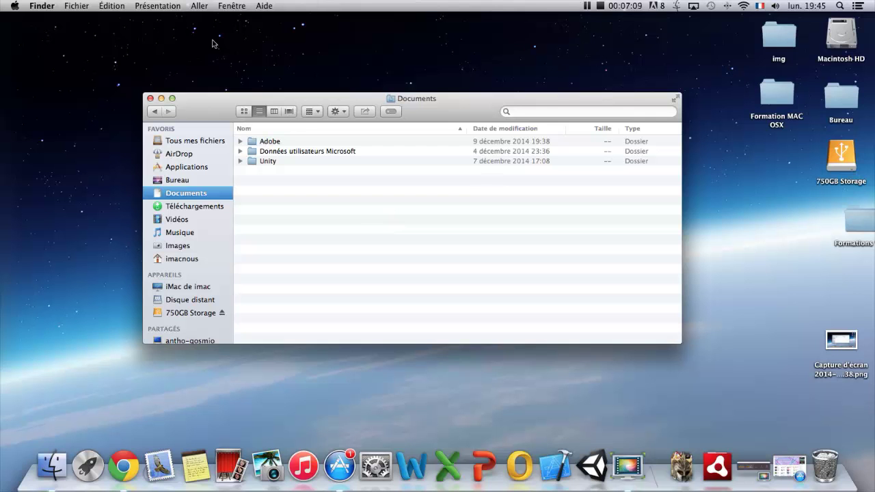
# Examine the Présentation menu's display modes and the Organiser par criteria, leaving the arrangement as it is.
pyautogui.click(169, 8)
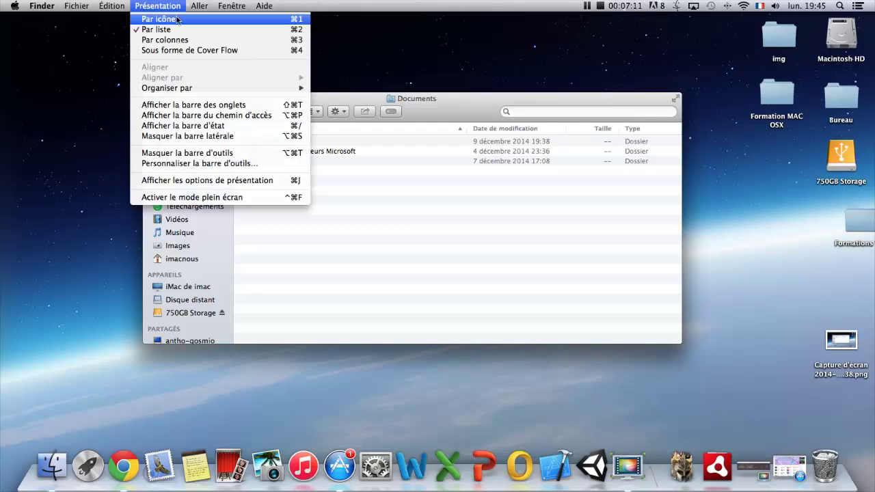
pyautogui.moveTo(195, 87)
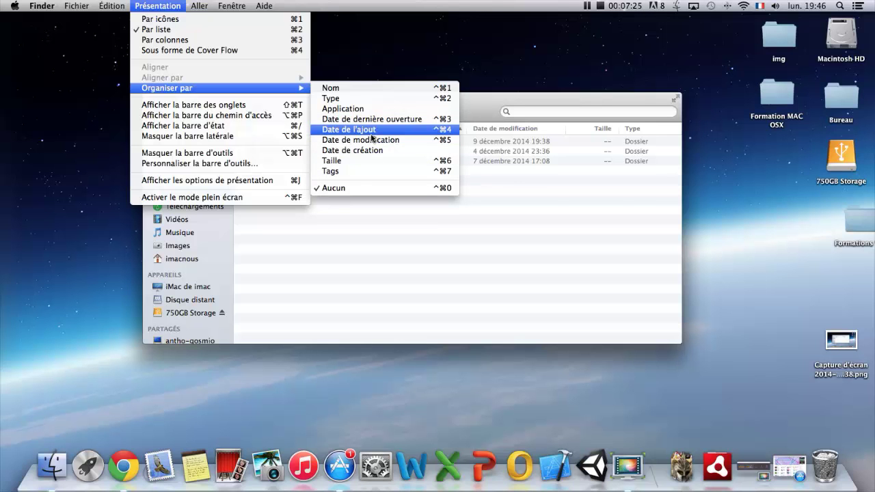
pyautogui.click(433, 109)
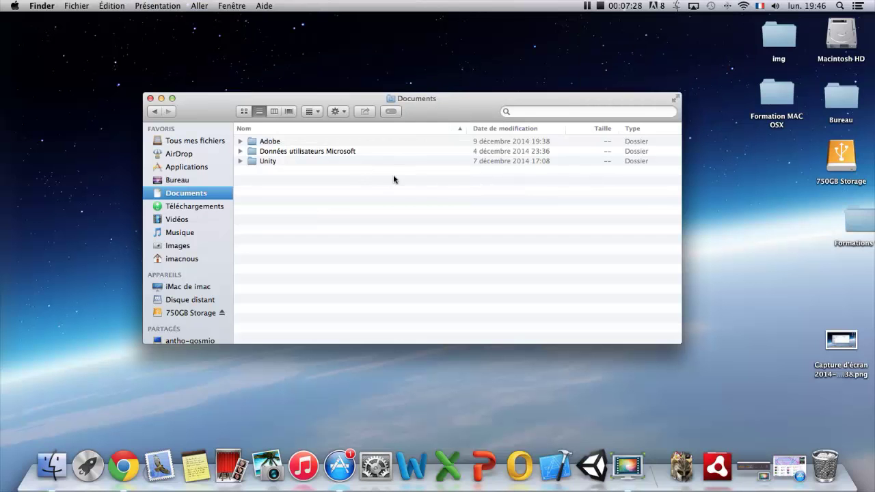
# Move the Documents window slightly down, try the icon, list, column and Cover Flow views, and settle on column view.
pyautogui.moveTo(454, 107); pyautogui.dragTo(457, 113)
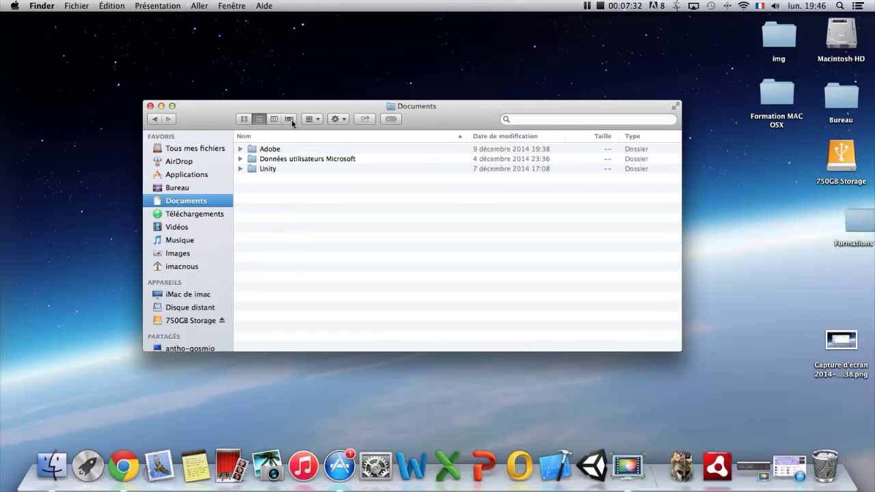
pyautogui.click(248, 120)
pyautogui.click(259, 120)
pyautogui.click(274, 119)
pyautogui.click(289, 119)
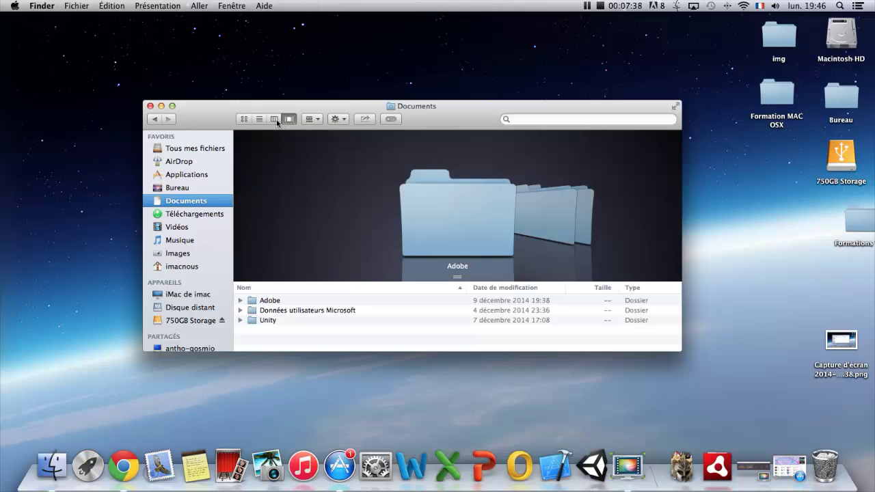
pyautogui.click(274, 119)
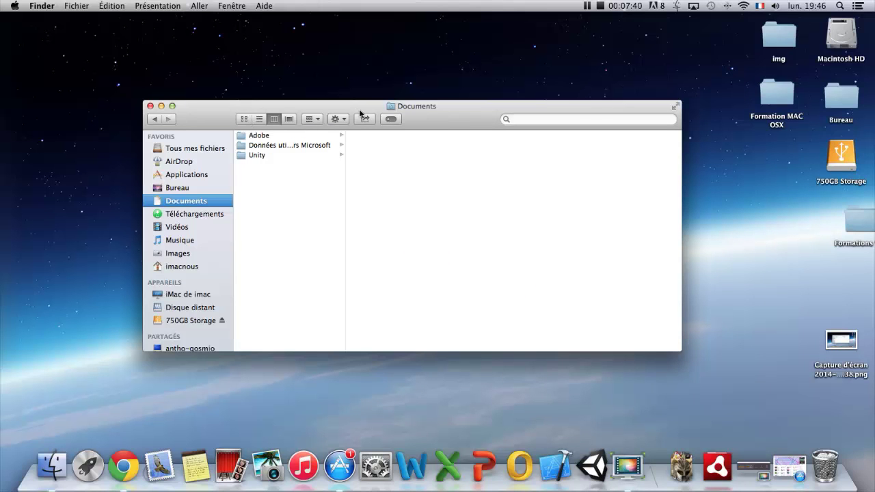
pyautogui.click(260, 118)
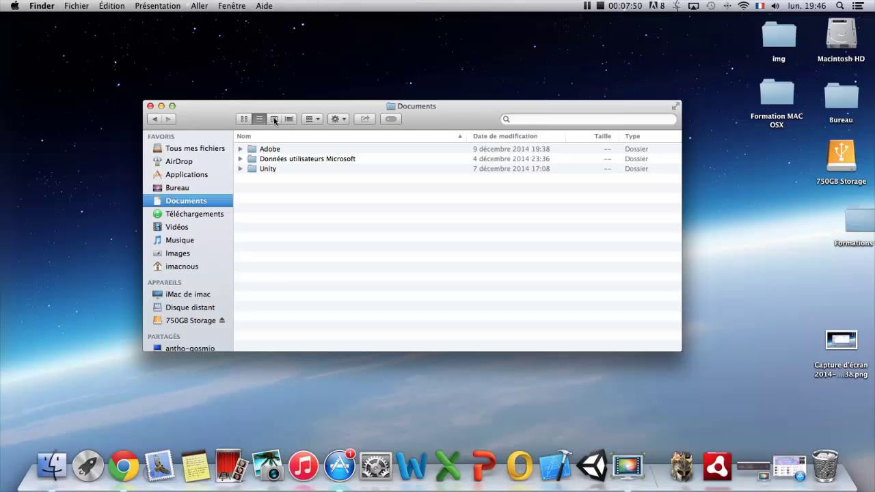
pyautogui.click(274, 119)
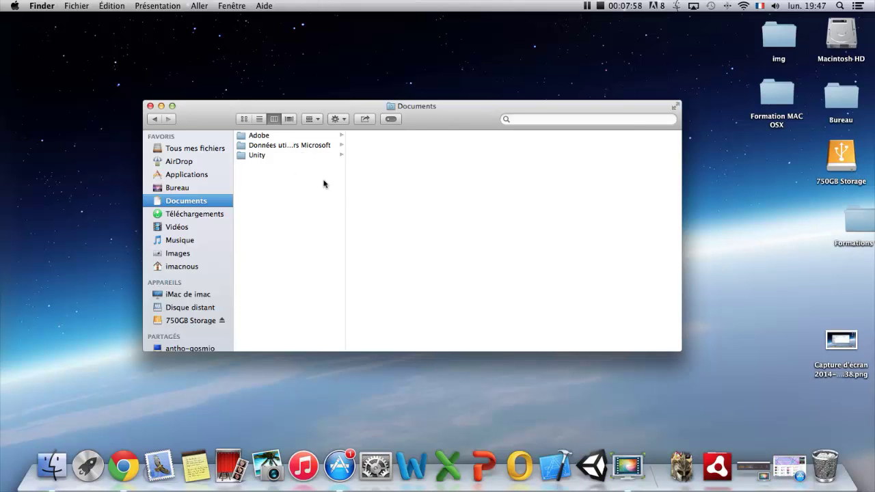
# Browse in column view through Unity, NewAssets, Library and metadata to the 1d folder, and look back across the folder hierarchy.
pyautogui.click(270, 157)
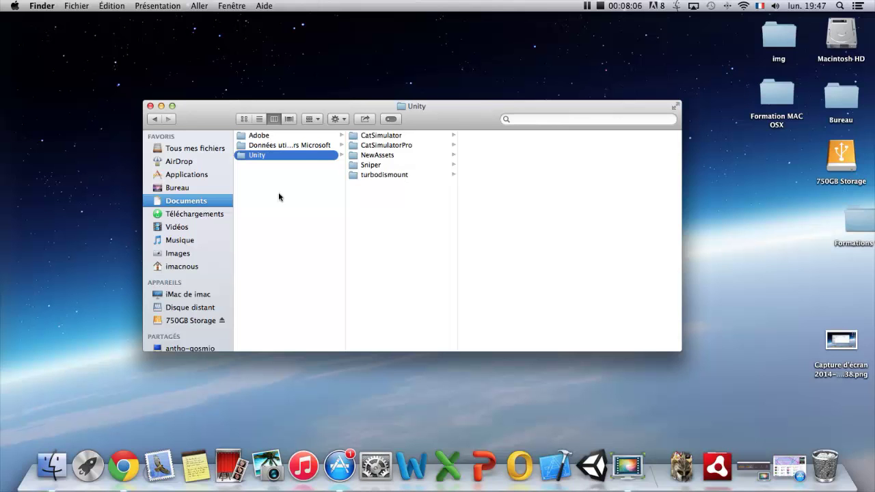
pyautogui.click(381, 156)
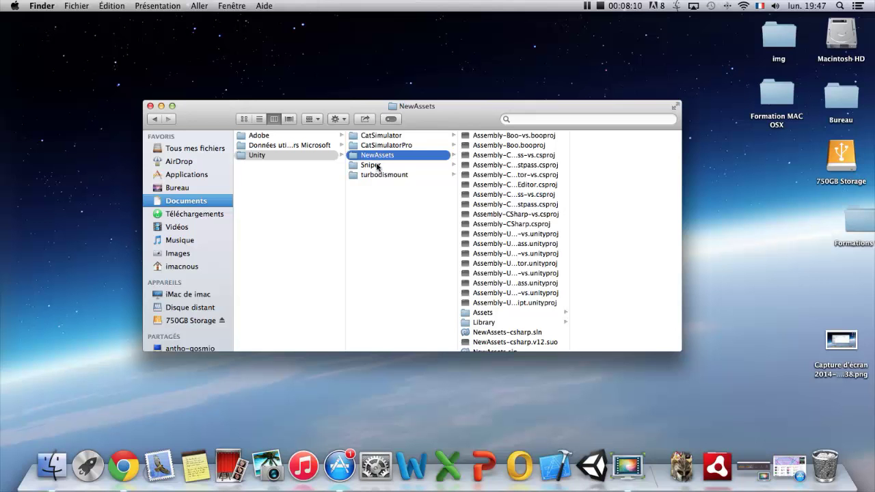
pyautogui.click(510, 323)
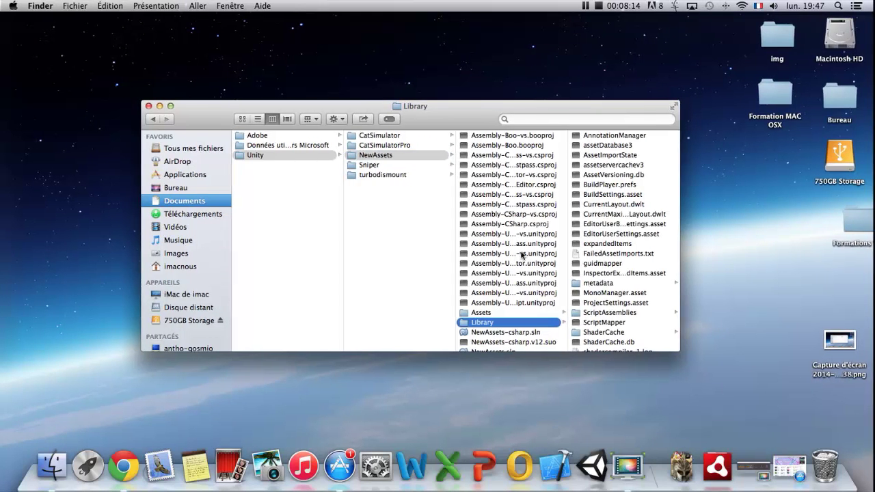
pyautogui.click(602, 286)
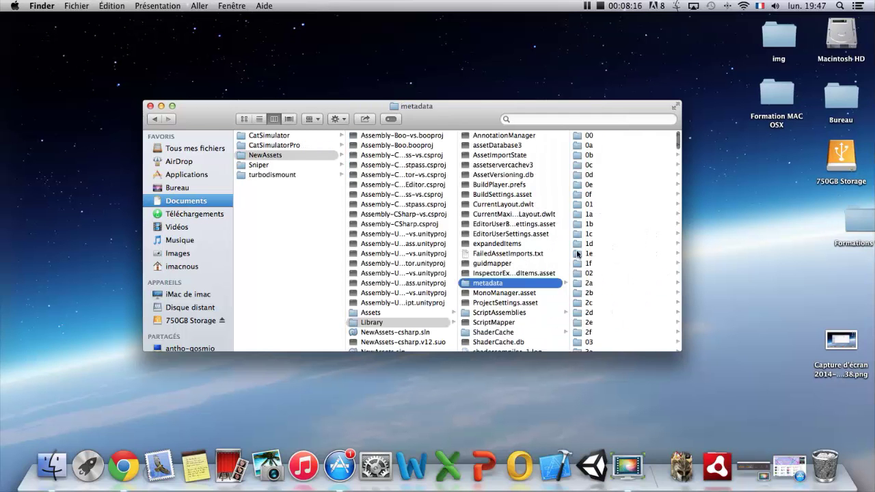
pyautogui.click(573, 243)
pyautogui.hscroll(-6, 561, 243)
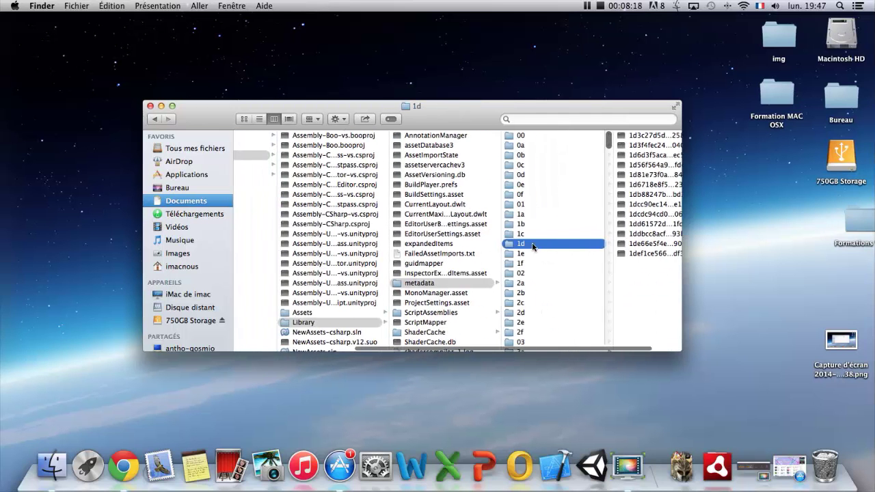
pyautogui.hscroll(-2, 493, 243)
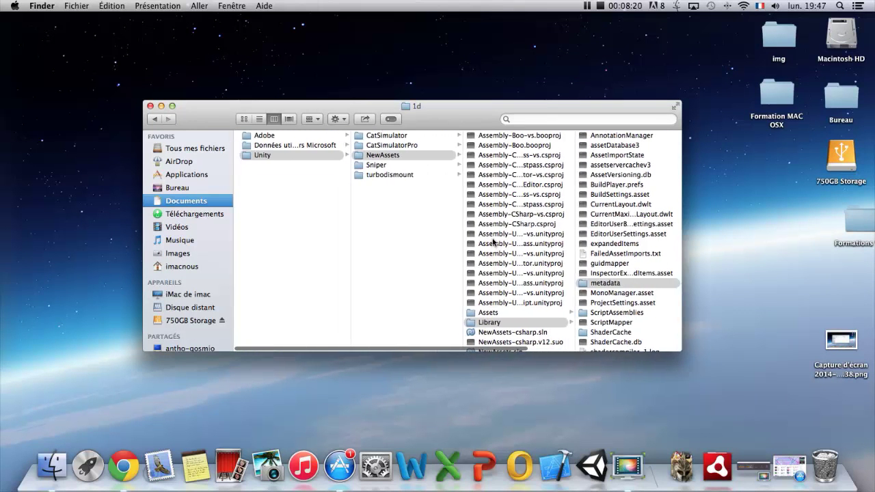
pyautogui.hscroll(5, 478, 242)
pyautogui.hscroll(-6, 476, 241)
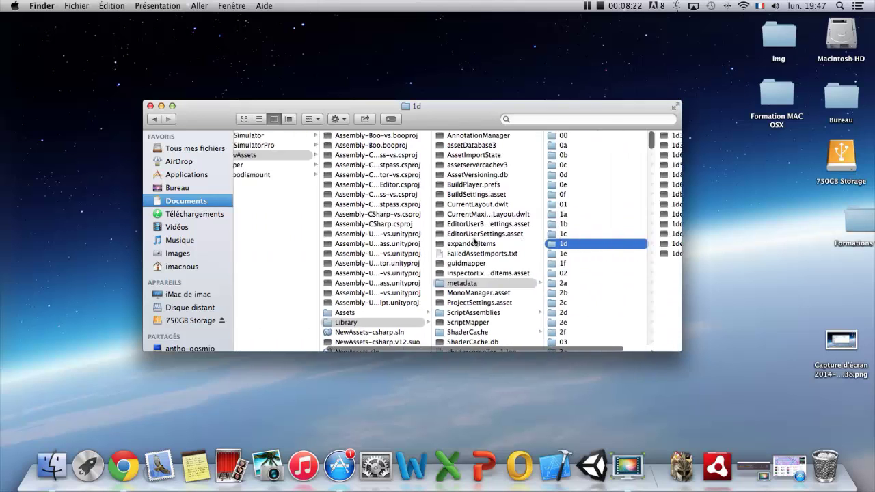
# Look back and forth across the column hierarchy between the Unity folder and the contents of the 1d folder.
pyautogui.hscroll(6, 471, 241)
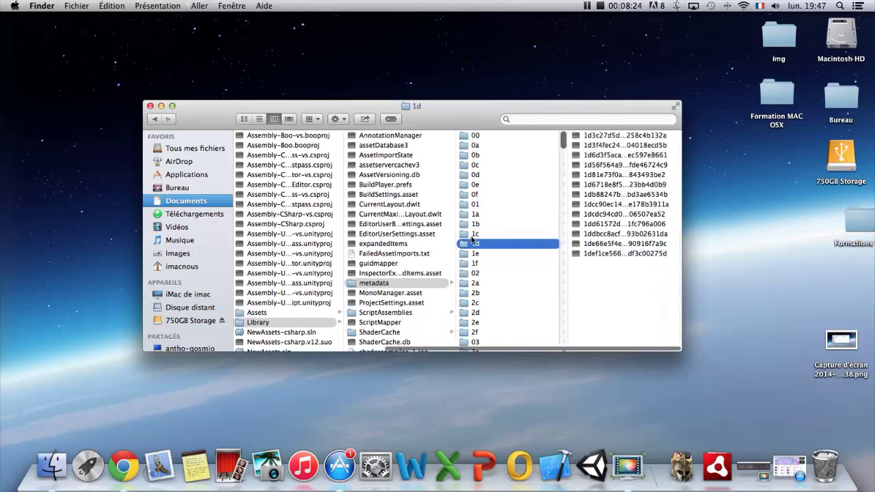
pyautogui.hscroll(-5, 457, 238)
pyautogui.hscroll(5, 454, 233)
pyautogui.hscroll(-5, 455, 234)
pyautogui.hscroll(-1, 460, 232)
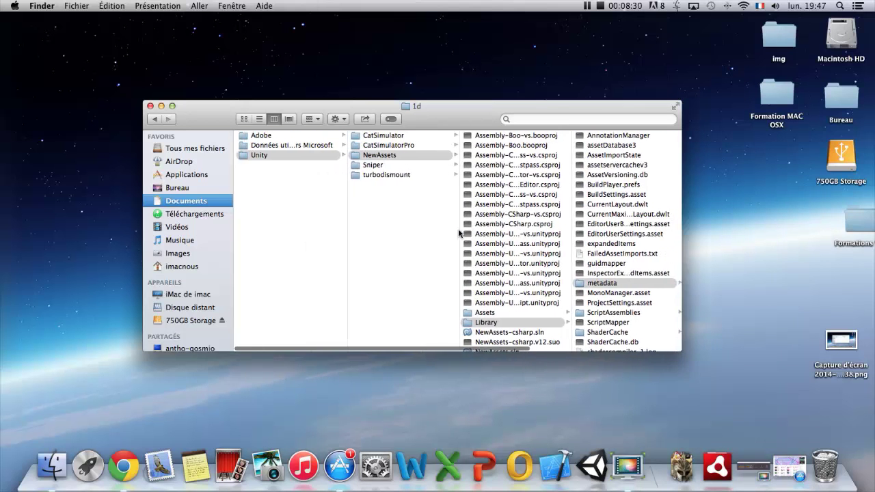
pyautogui.hscroll(5, 457, 233)
pyautogui.hscroll(-5, 456, 233)
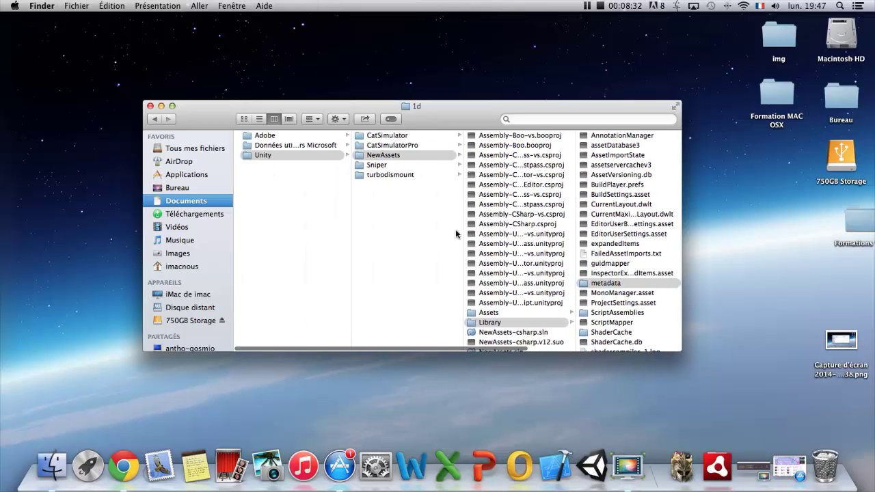
pyautogui.hscroll(6, 459, 234)
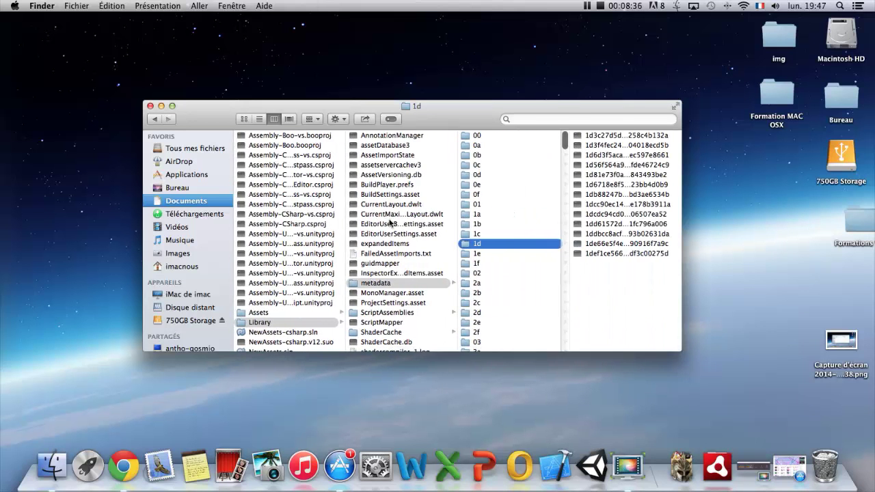
pyautogui.hscroll(-6, 337, 212)
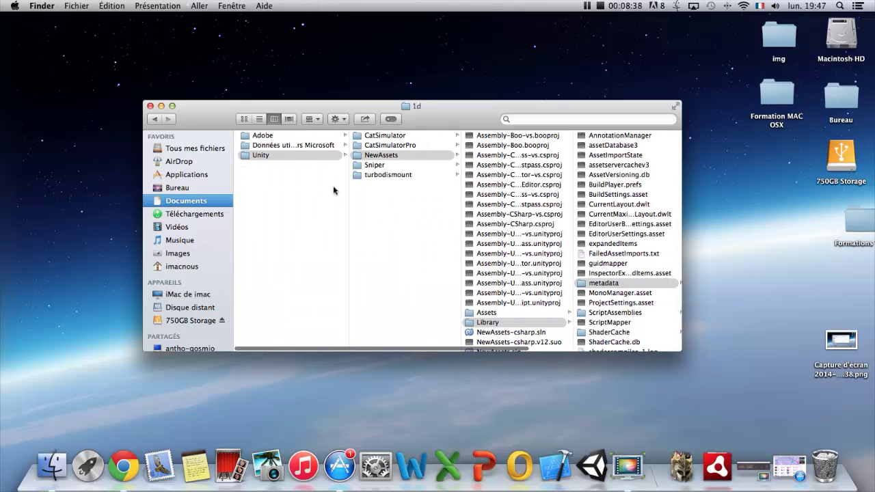
# Show the Unity folder in Cover Flow view and flip through its subfolders, ending on CatSimulator.
pyautogui.click(266, 157)
pyautogui.click(290, 118)
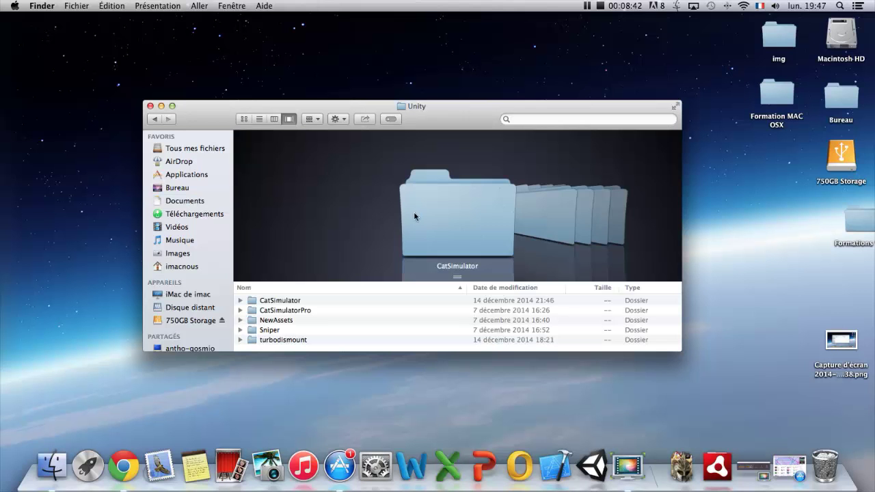
pyautogui.hscroll(4, 476, 219)
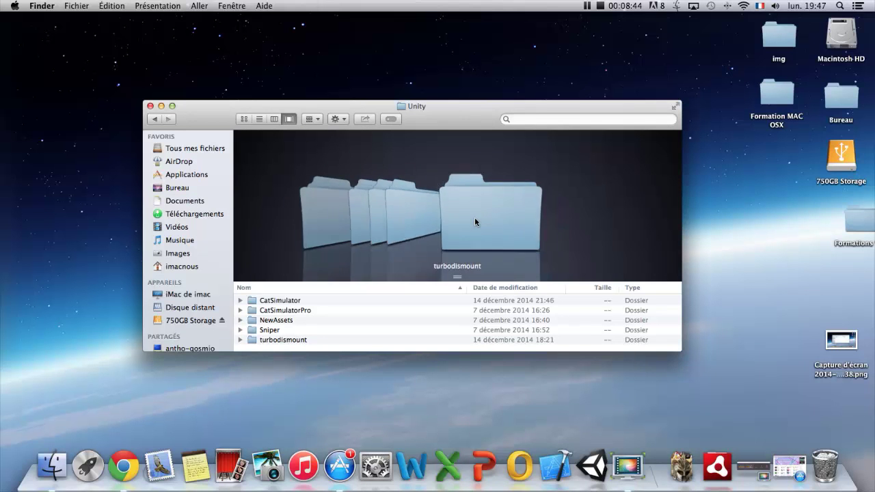
pyautogui.hscroll(-2, 474, 218)
pyautogui.hscroll(2, 475, 219)
pyautogui.hscroll(-3, 476, 219)
pyautogui.hscroll(3, 476, 221)
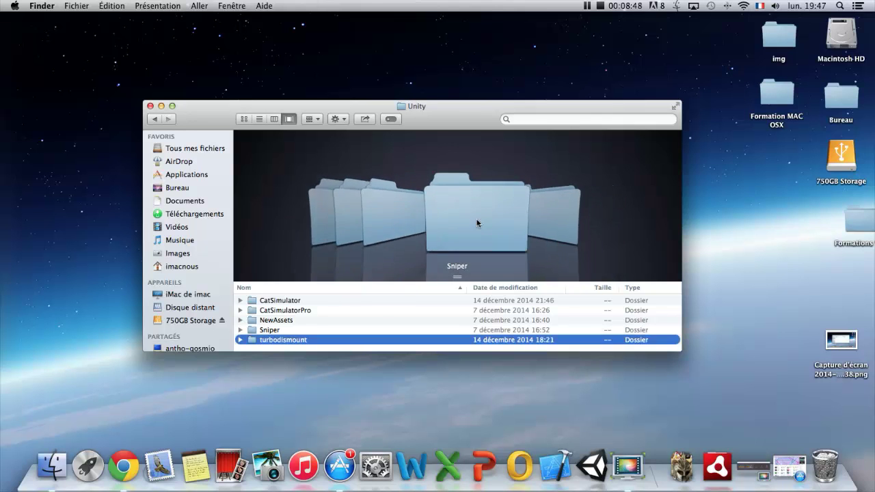
pyautogui.hscroll(-2, 473, 220)
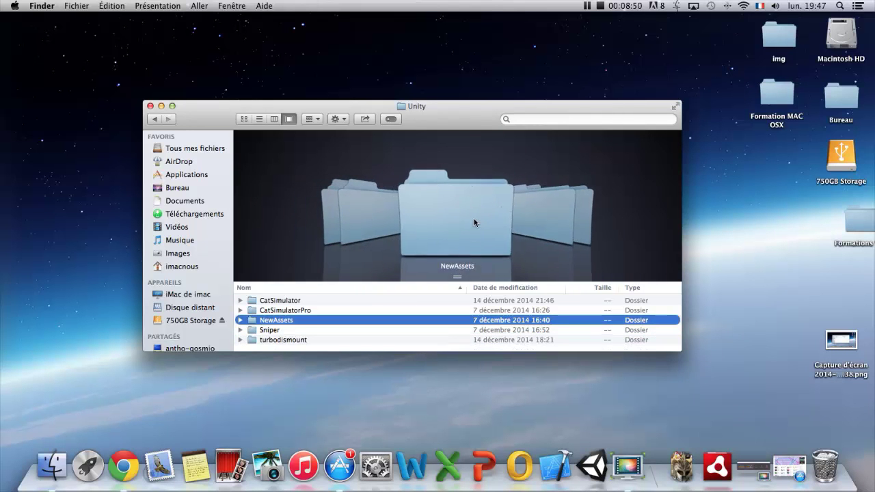
pyautogui.hscroll(-2, 444, 214)
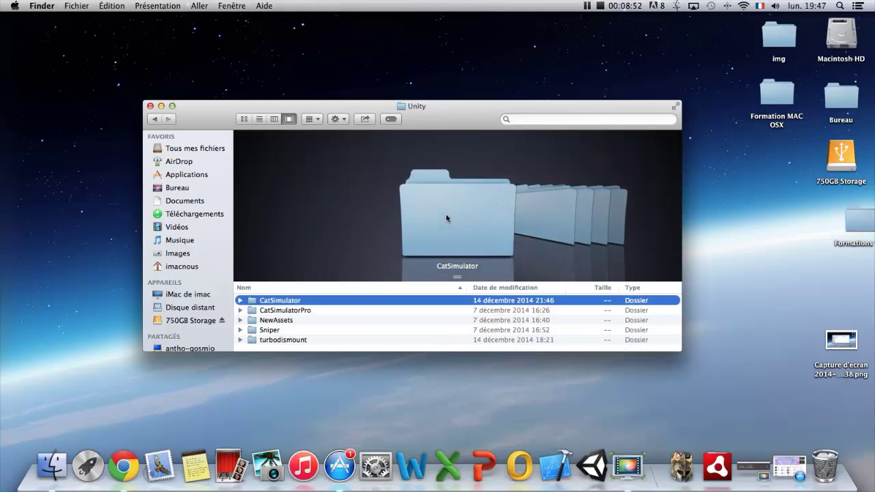
# Open the img folder from the desktop, flip back and forth through its pictures in Cover Flow, and close its window.
pyautogui.doubleClick(778, 38)
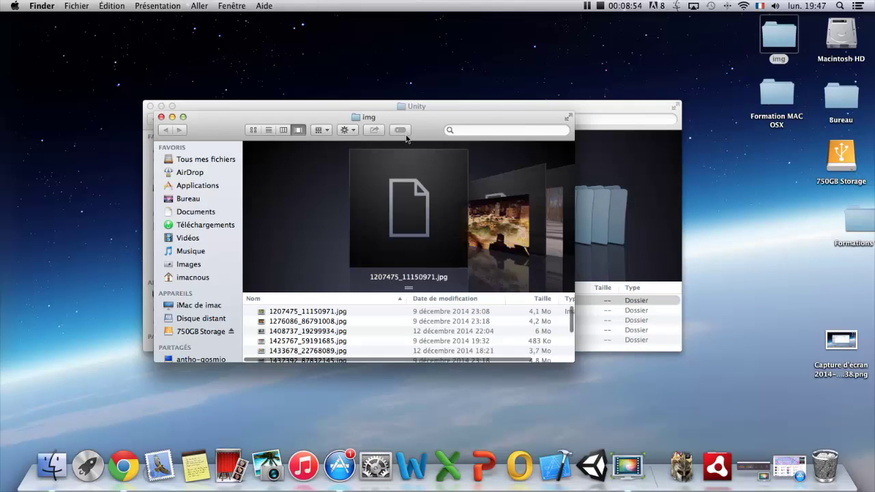
pyautogui.hscroll(5, 404, 189)
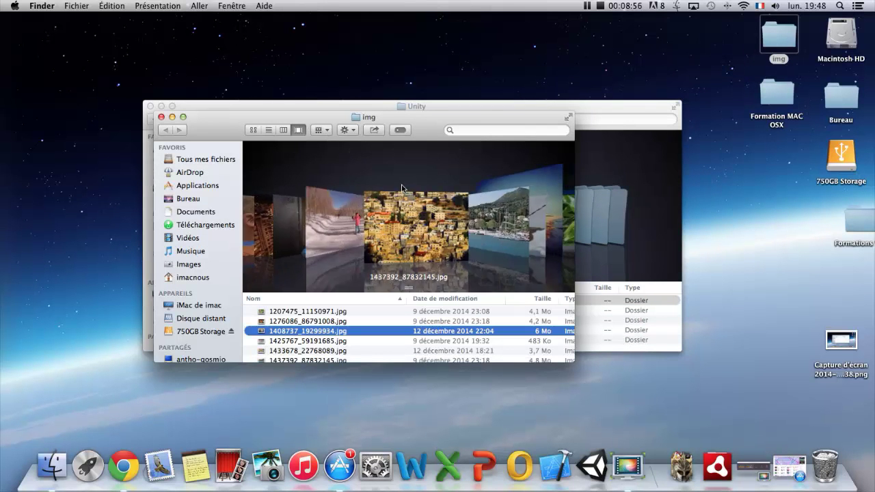
pyautogui.hscroll(10, 401, 185)
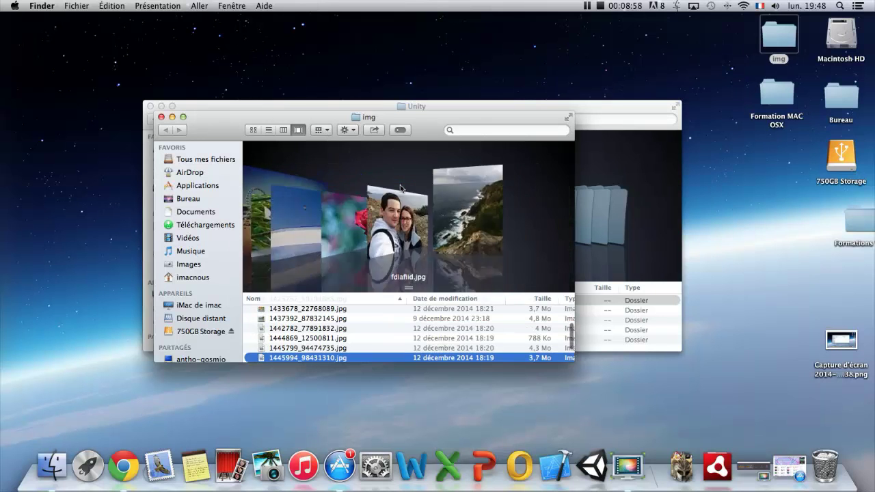
pyautogui.hscroll(-6, 402, 188)
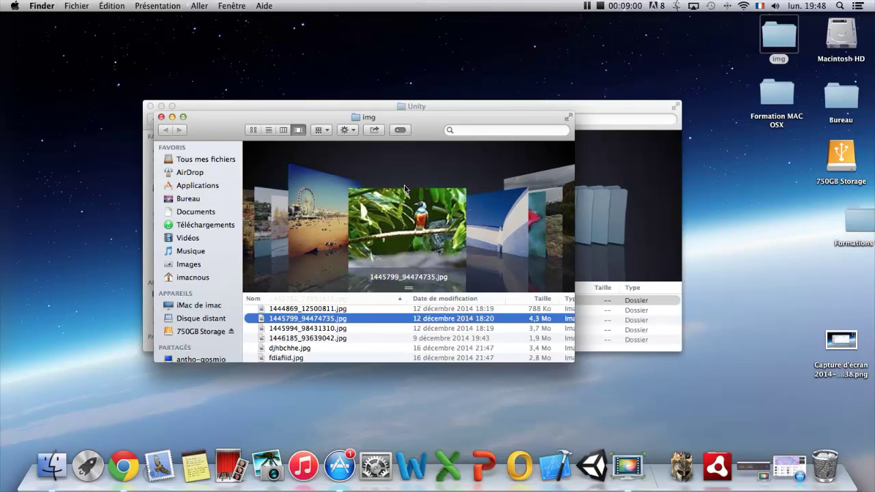
pyautogui.hscroll(-10, 403, 187)
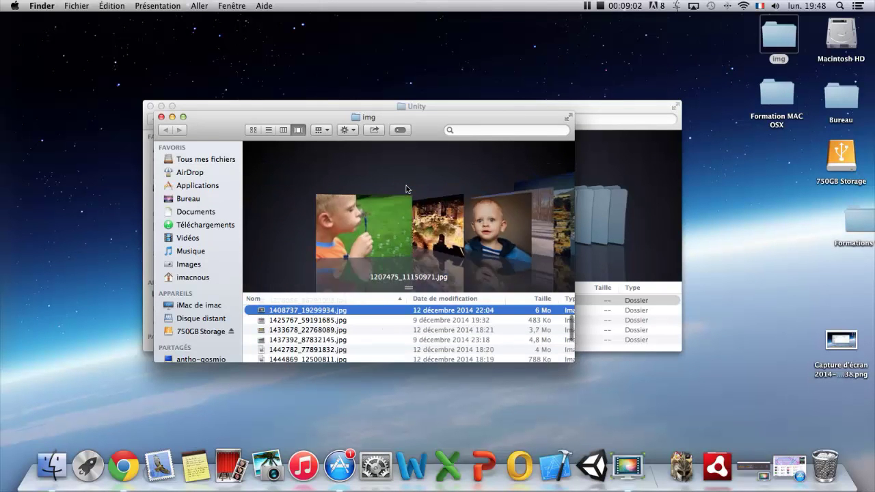
pyautogui.hscroll(6, 405, 188)
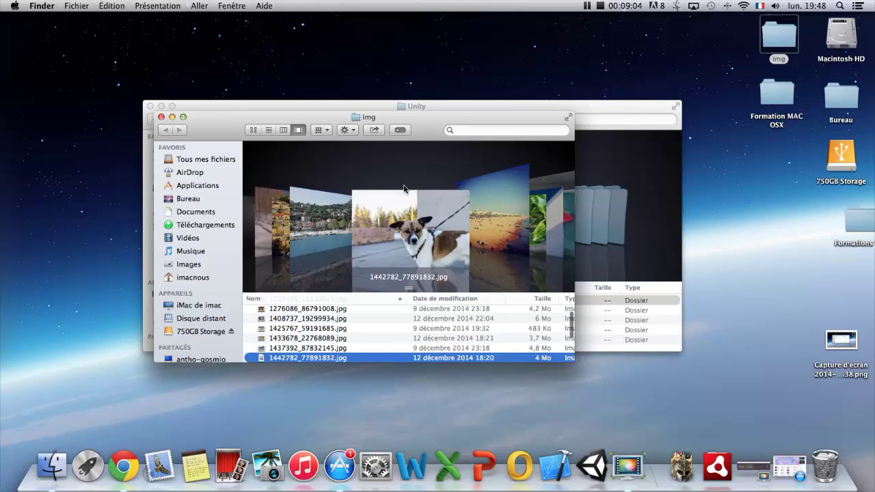
pyautogui.hscroll(-2, 397, 191)
pyautogui.hscroll(-3, 395, 192)
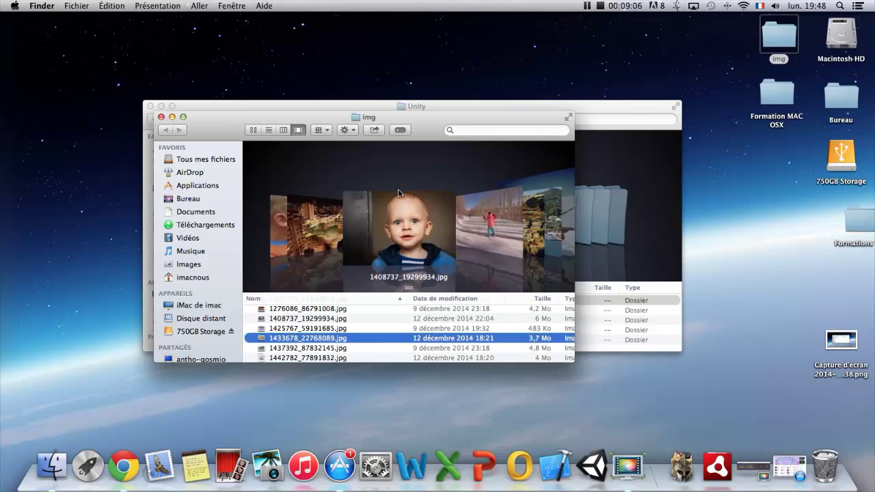
pyautogui.click(161, 118)
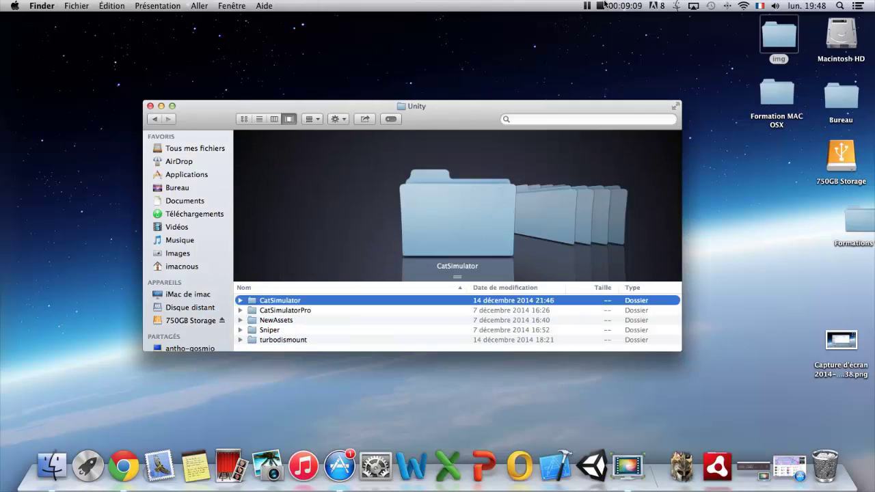
# Switch the Unity folder to list view and make the Nom column slightly narrower.
pyautogui.click(258, 119)
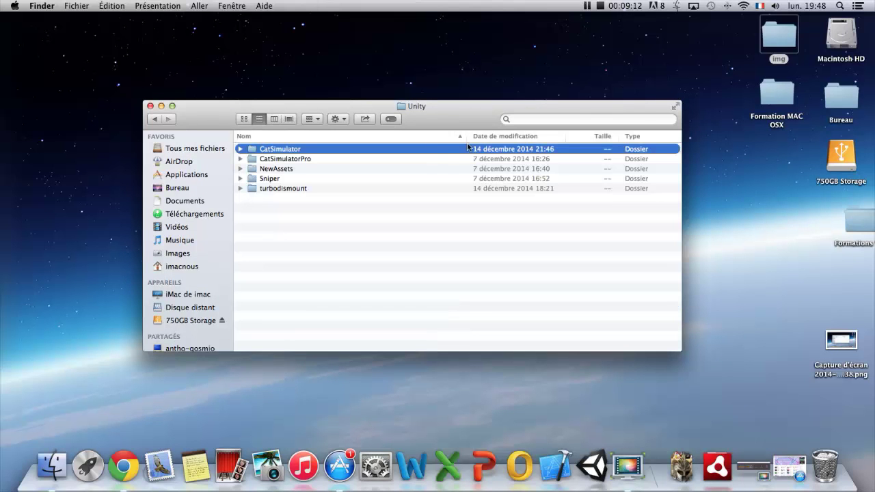
pyautogui.moveTo(467, 139); pyautogui.dragTo(455, 139)
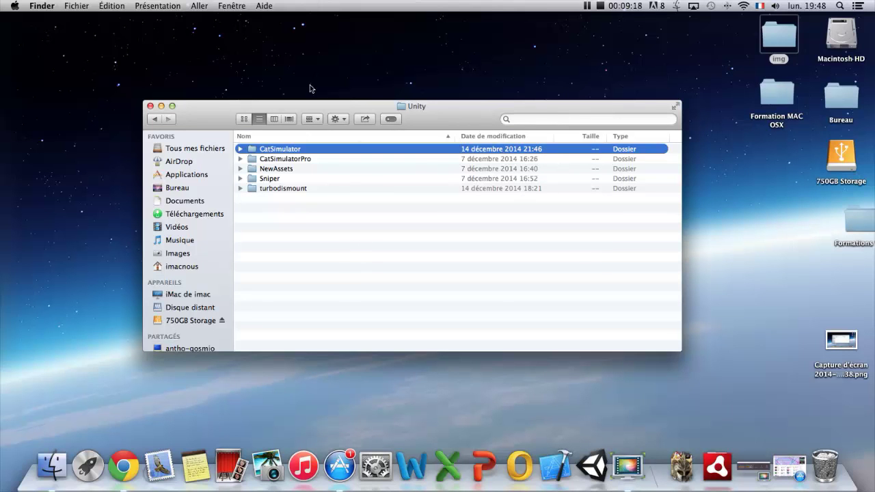
# Use the Aller destinations to go to Tous mes fichiers and from there to the Bureau folder.
pyautogui.click(199, 7)
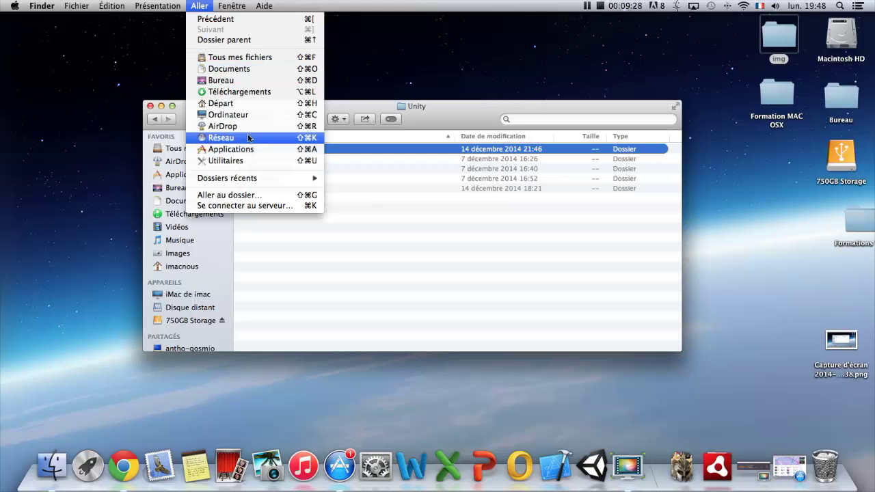
pyautogui.click(251, 60)
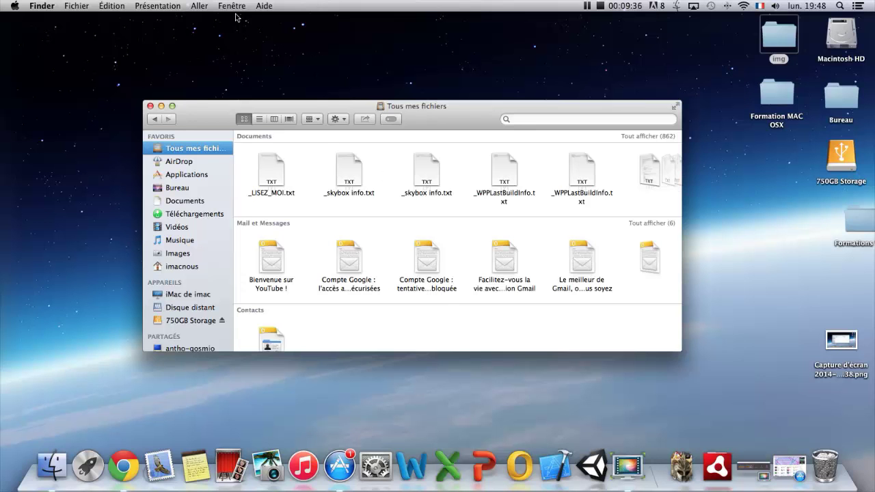
pyautogui.click(200, 6)
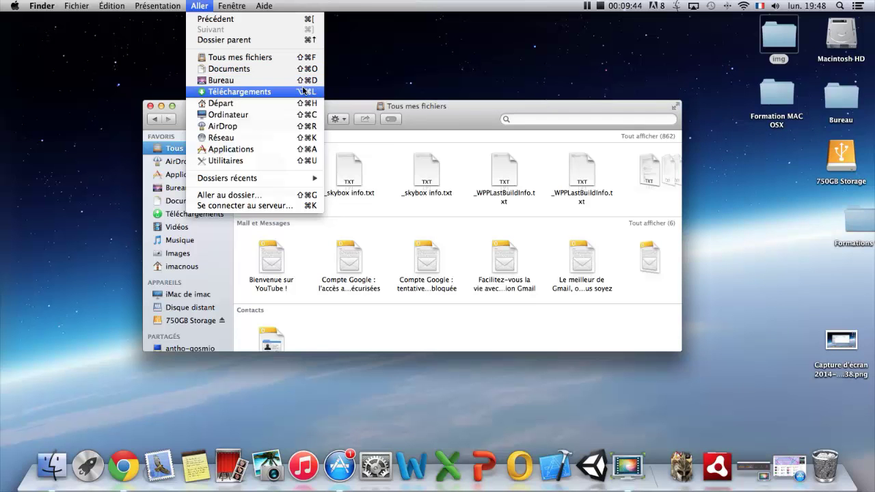
pyautogui.press('shift+super+d')
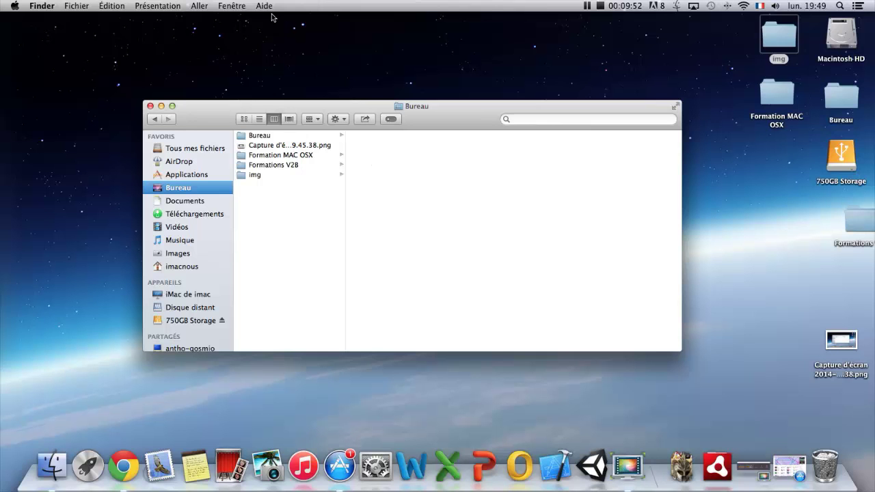
# Examine the Fenêtre commands without choosing one, and move the Bureau window slightly to the right.
pyautogui.click(231, 6)
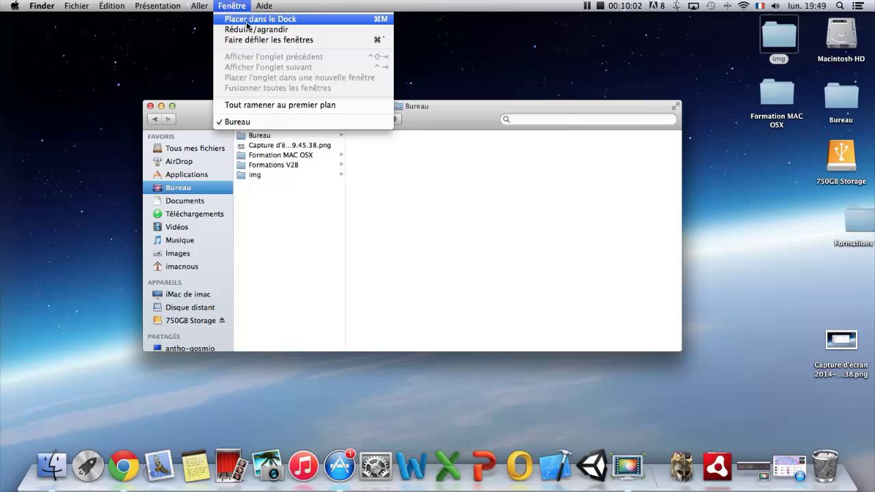
pyautogui.click(321, 209)
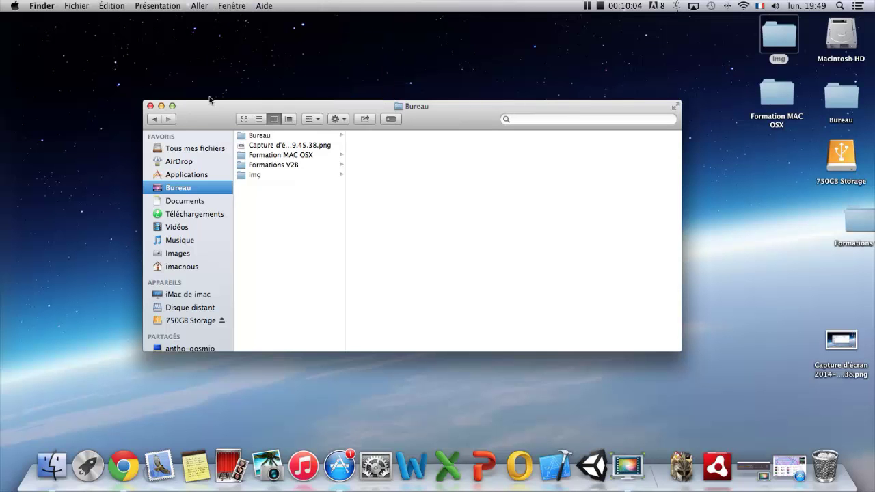
pyautogui.moveTo(208, 104); pyautogui.dragTo(225, 104)
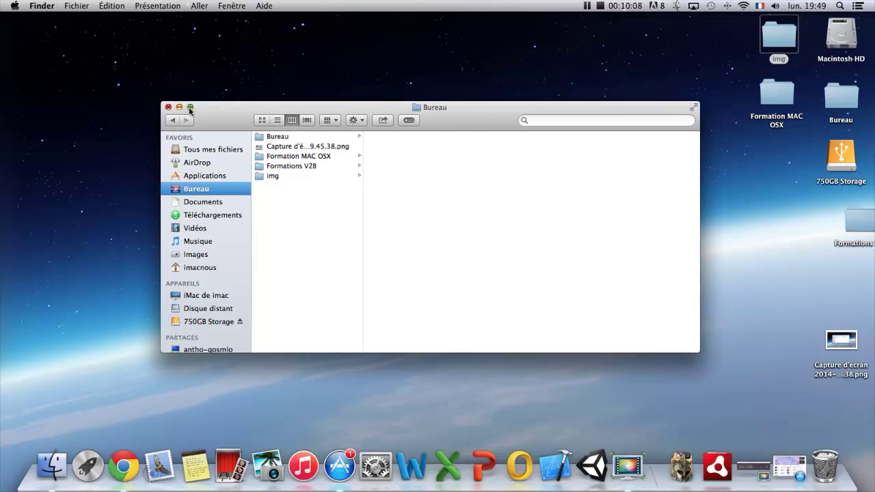
# Zoom the Bureau window and return it to its previous size twice, and minimize it to the Dock and restore it.
pyautogui.click(191, 109)
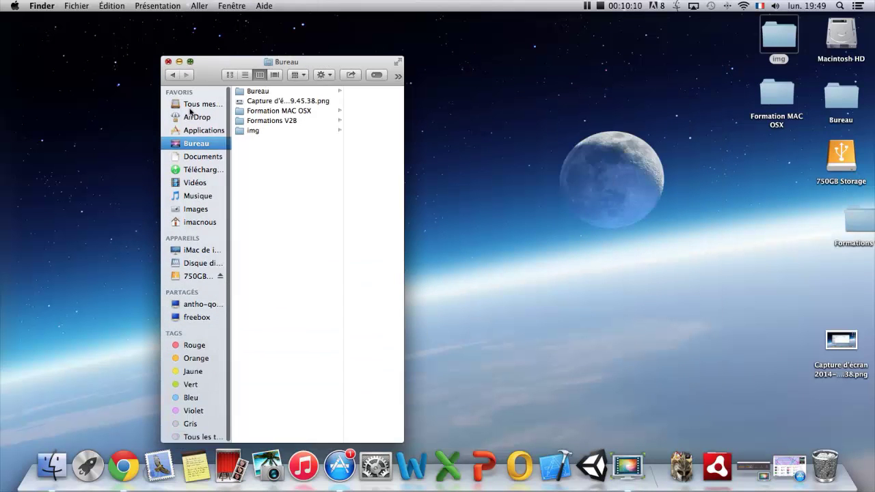
pyautogui.click(193, 63)
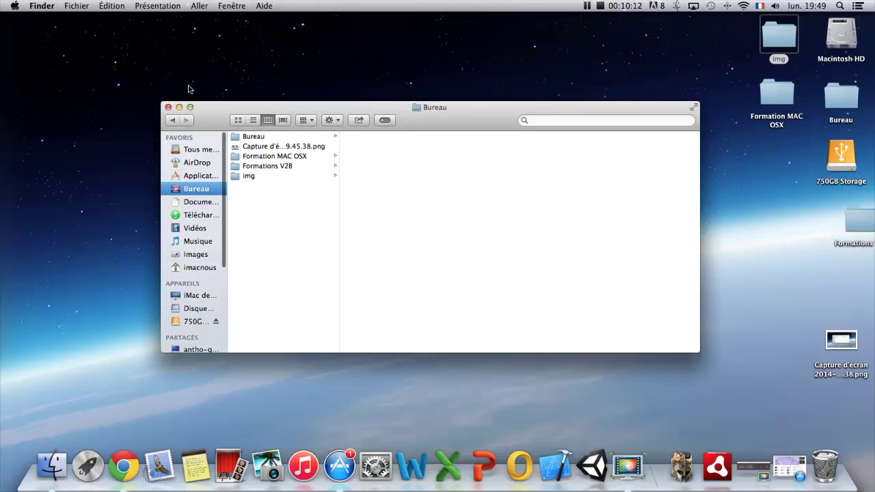
pyautogui.click(191, 109)
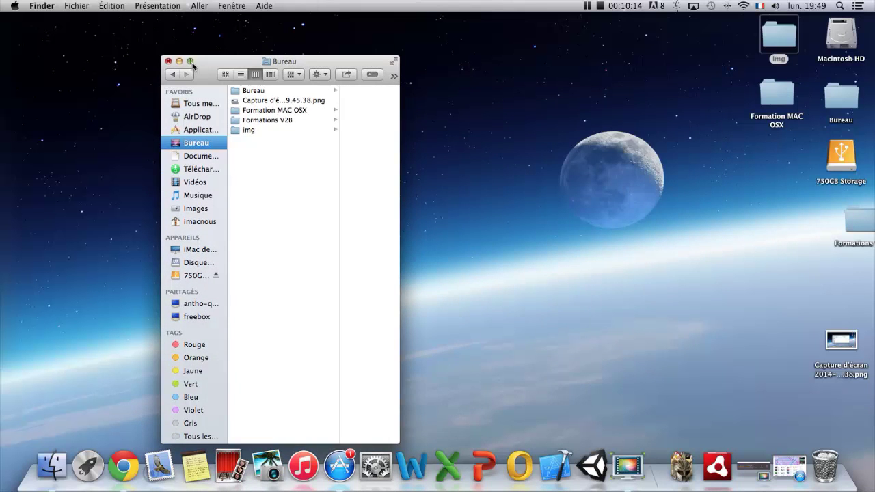
pyautogui.click(191, 62)
pyautogui.click(179, 113)
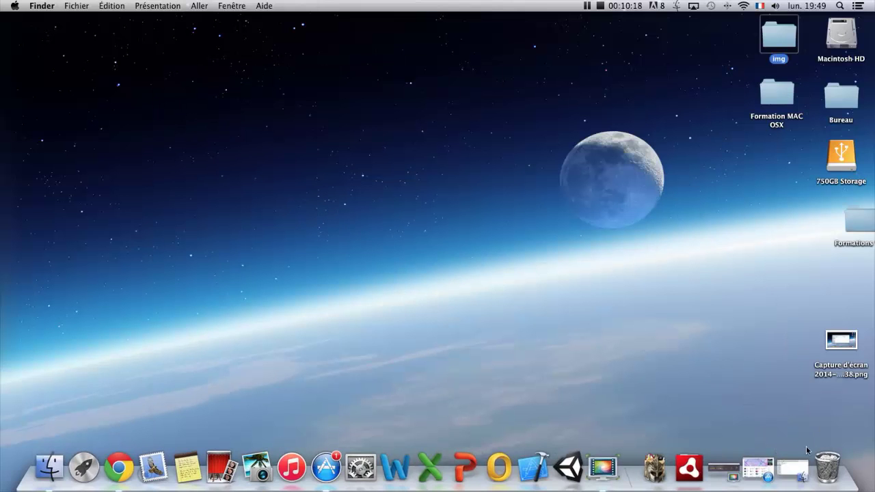
pyautogui.click(795, 458)
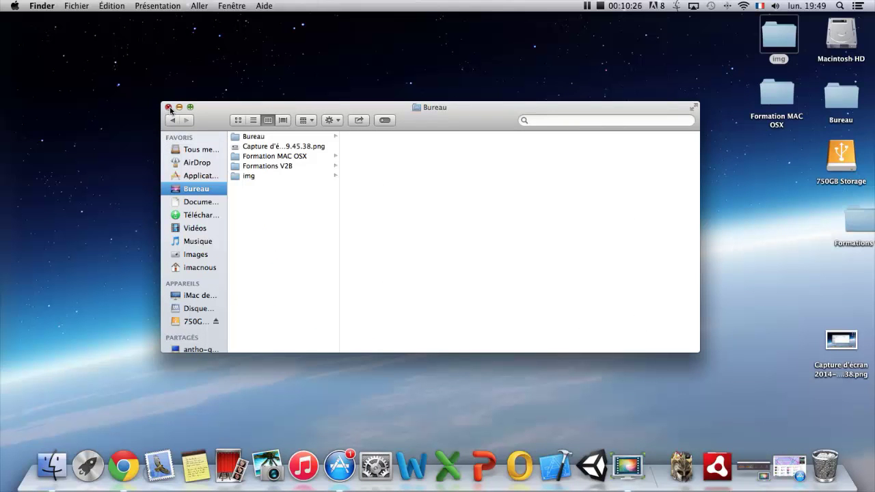
# Put the Bureau window in full screen and switch back and forth between it and the desktop.
pyautogui.click(693, 107)
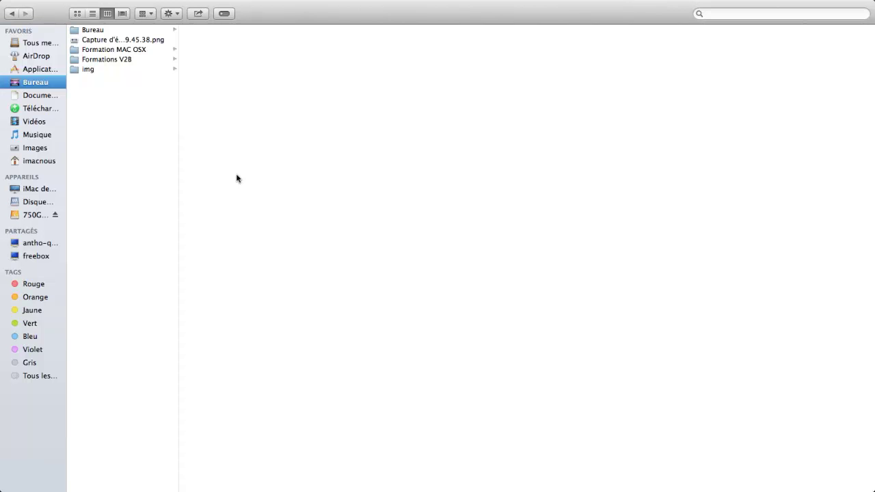
pyautogui.hotkey('ctrl', 'Left')
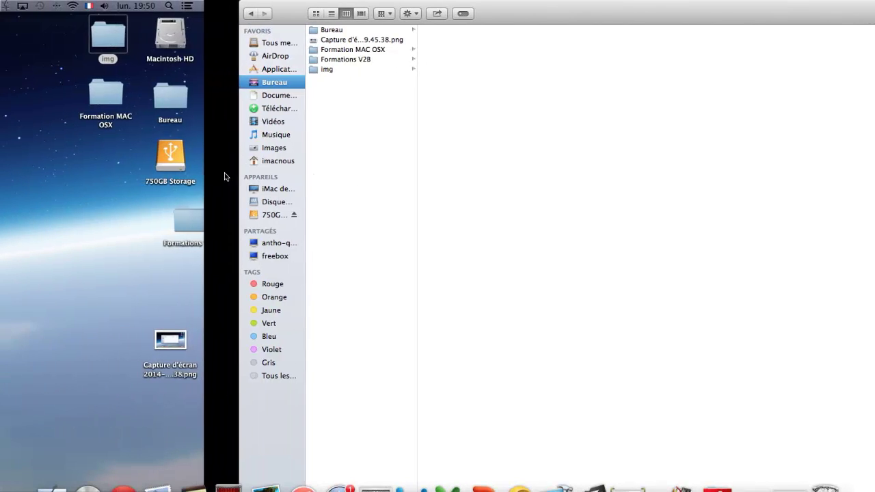
pyautogui.hotkey('ctrl', 'Right')
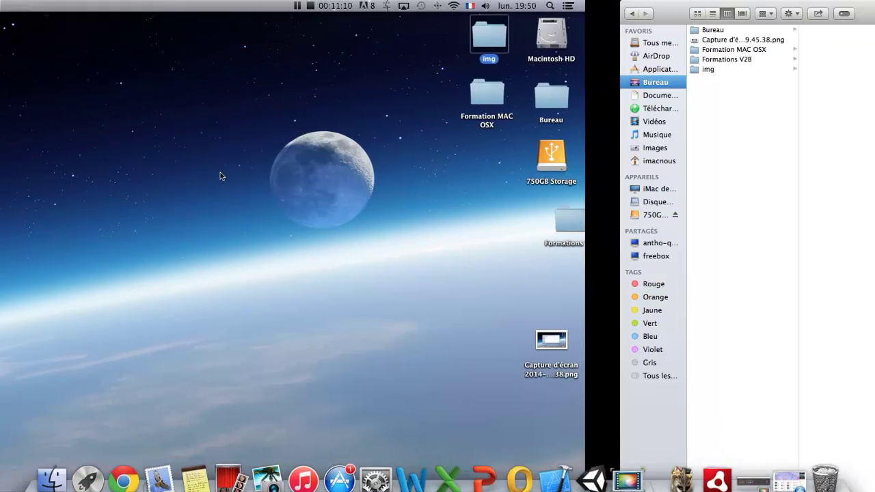
# Switch back and forth among the desktop, the full-screen Bureau window and the Dashboard, ending on the desktop.
pyautogui.hotkey('ctrl', 'Left')
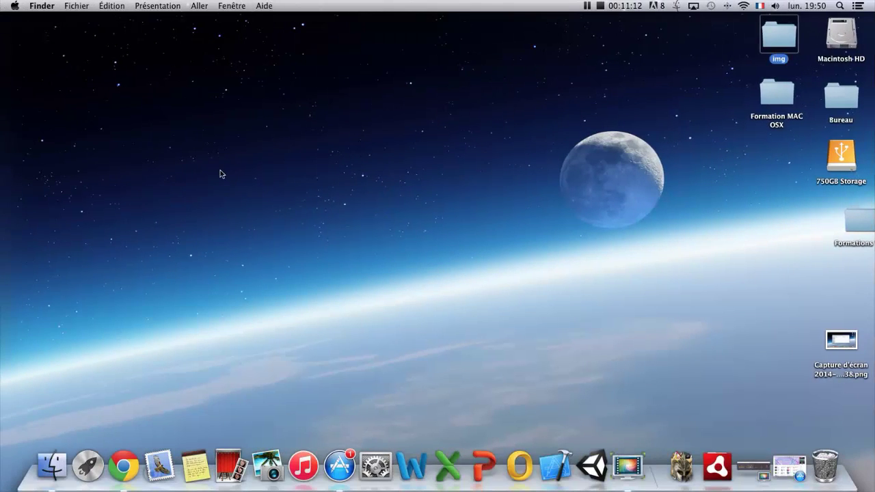
pyautogui.hotkey('ctrl', 'Right')
pyautogui.hotkey('ctrl', 'Left')
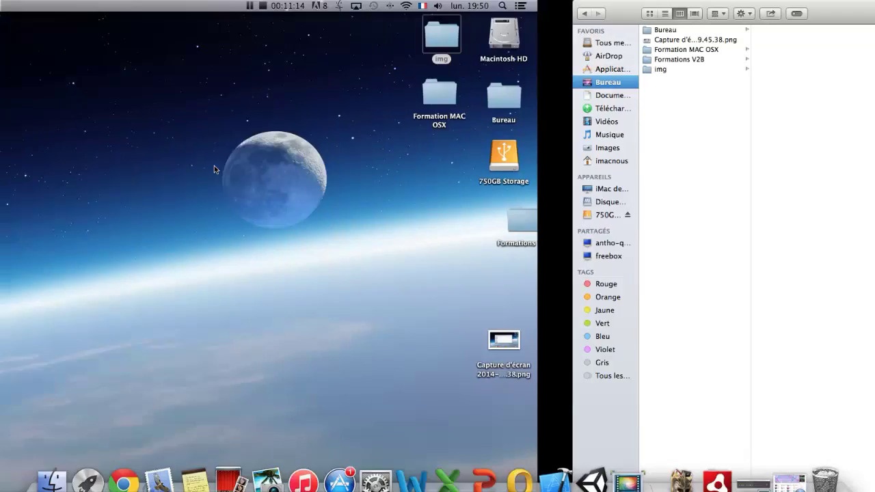
pyautogui.hotkey('ctrl', 'Right')
pyautogui.hotkey('ctrl', 'Left')
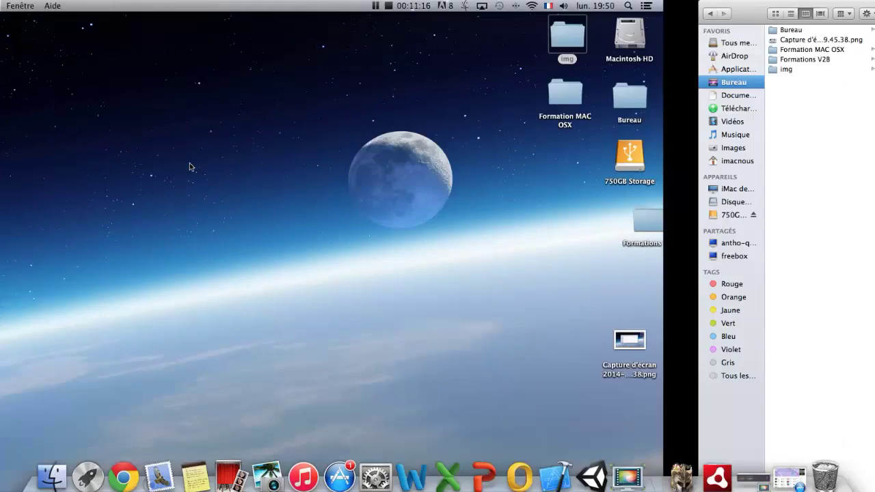
pyautogui.hotkey('ctrl', 'Left')
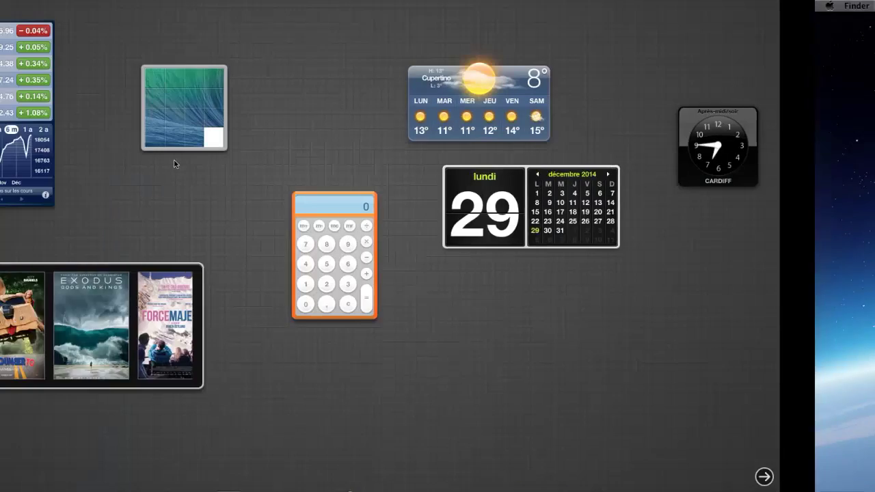
pyautogui.hotkey('ctrl', 'Right')
pyautogui.hotkey('ctrl', 'Left')
pyautogui.hotkey('ctrl', 'Right')
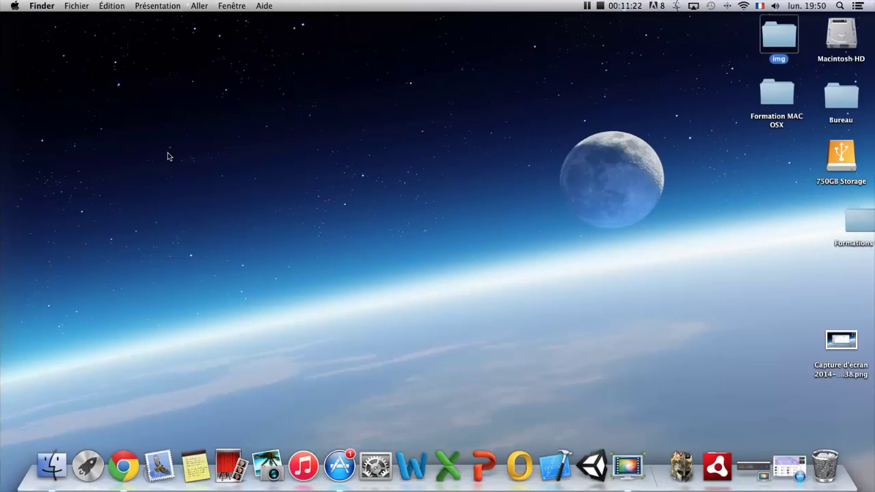
# Return to the full-screen Bureau window, reveal its menu bar and exit full screen.
pyautogui.hotkey('ctrl', 'Right')
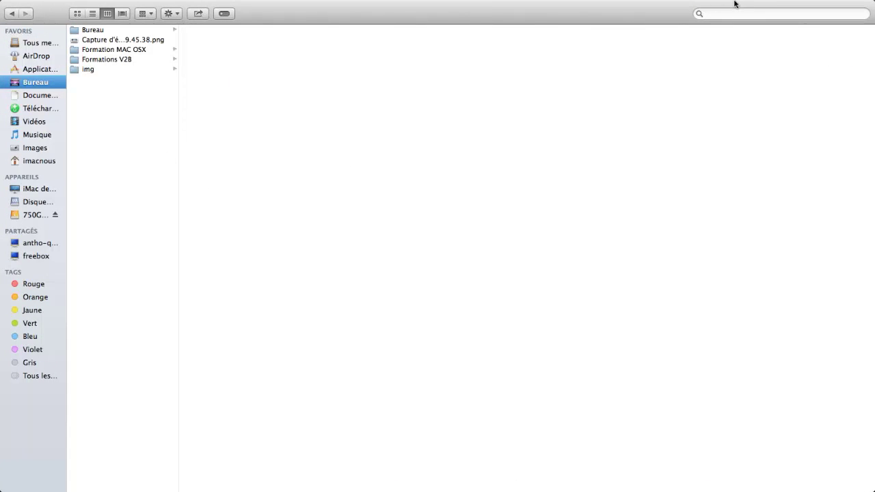
pyautogui.moveTo(732, 2)
pyautogui.moveTo(574, 1)
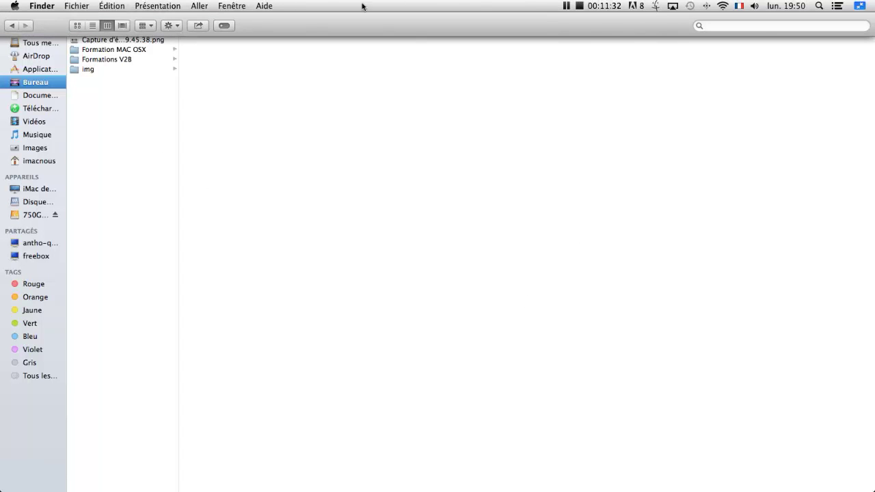
pyautogui.click(859, 7)
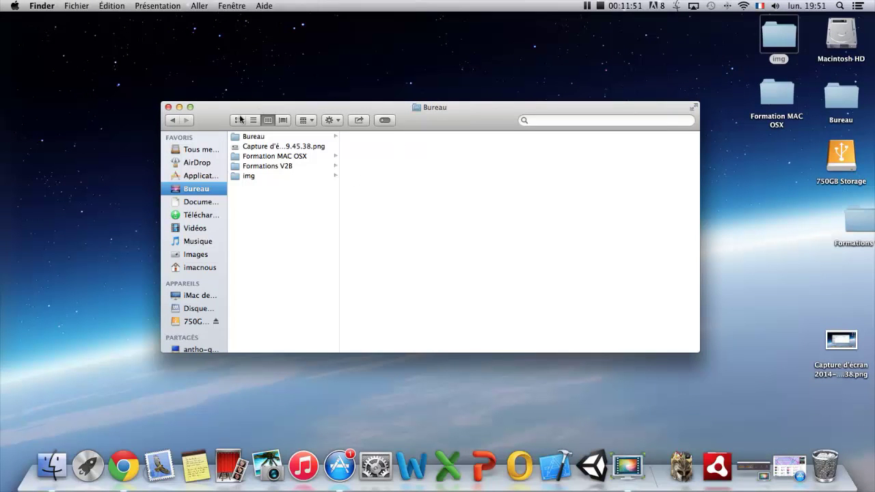
# Examine the Finder's Aide commands without choosing one, and close the Bureau window.
pyautogui.click(271, 13)
pyautogui.click(264, 6)
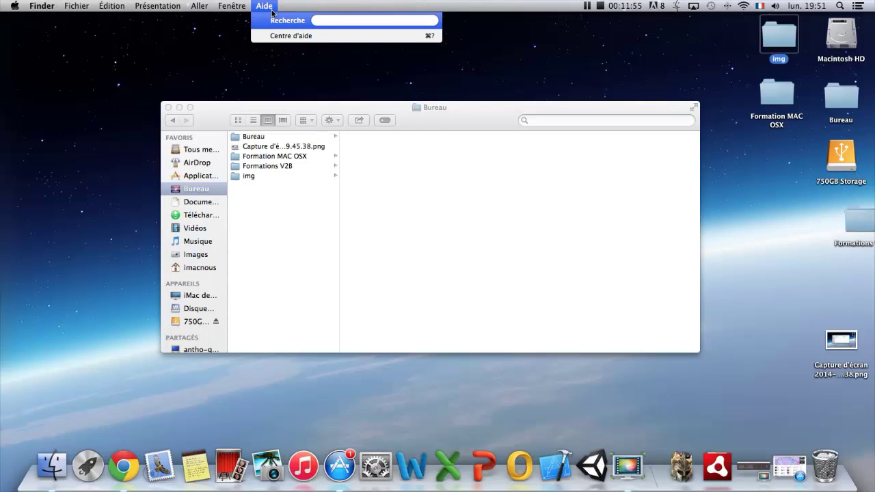
pyautogui.click(341, 97)
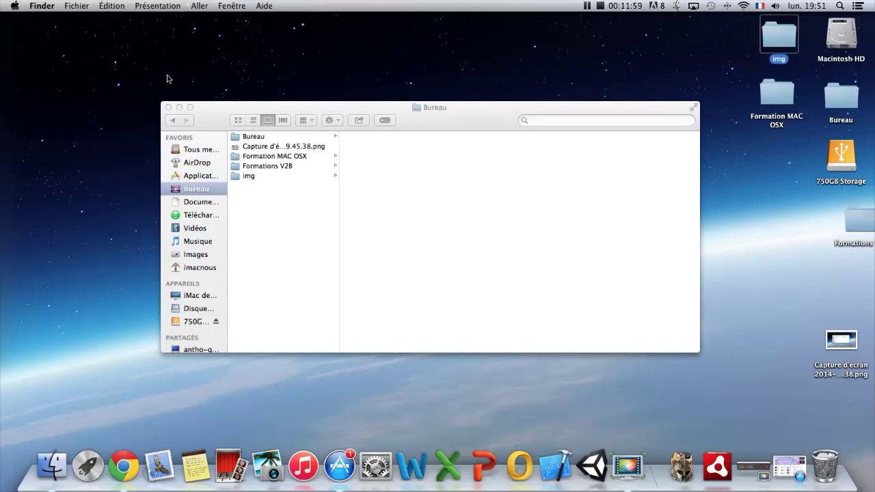
pyautogui.click(167, 107)
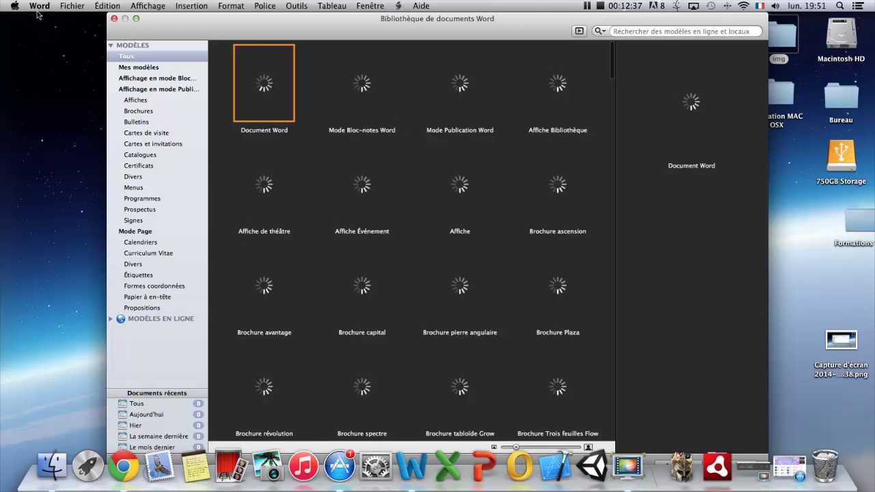
# In Word, examine the application's commands from Word and Fichier through Affichage and Outils without choosing any.
pyautogui.click(41, 11)
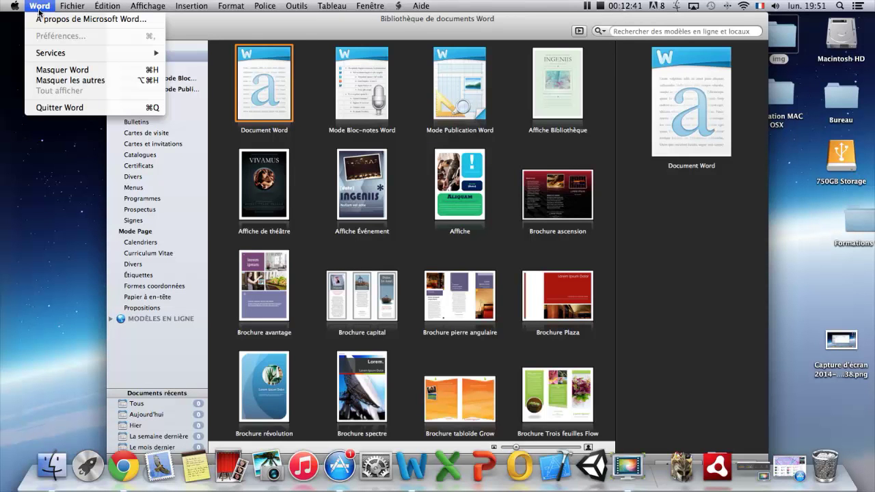
pyautogui.moveTo(61, 9)
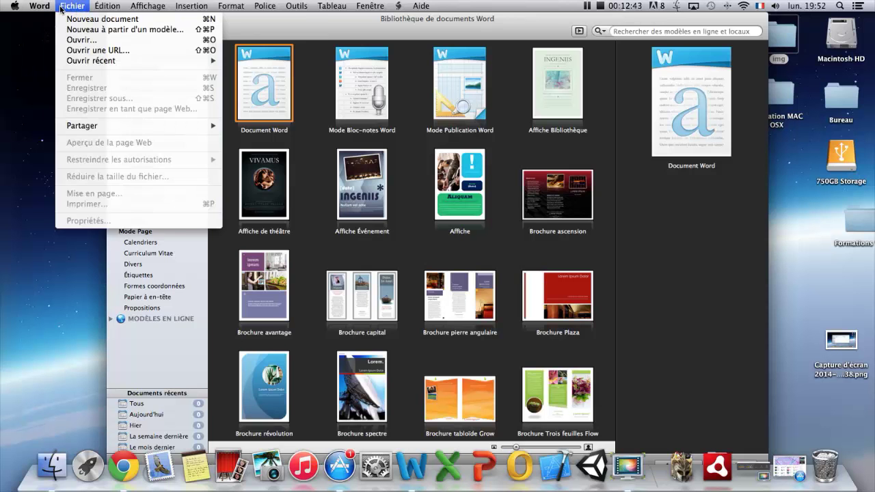
pyautogui.moveTo(133, 9)
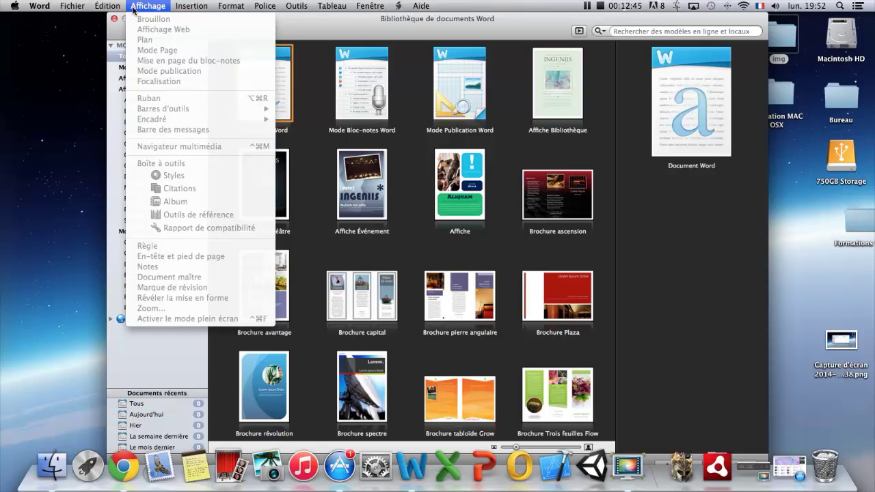
pyautogui.moveTo(182, 12)
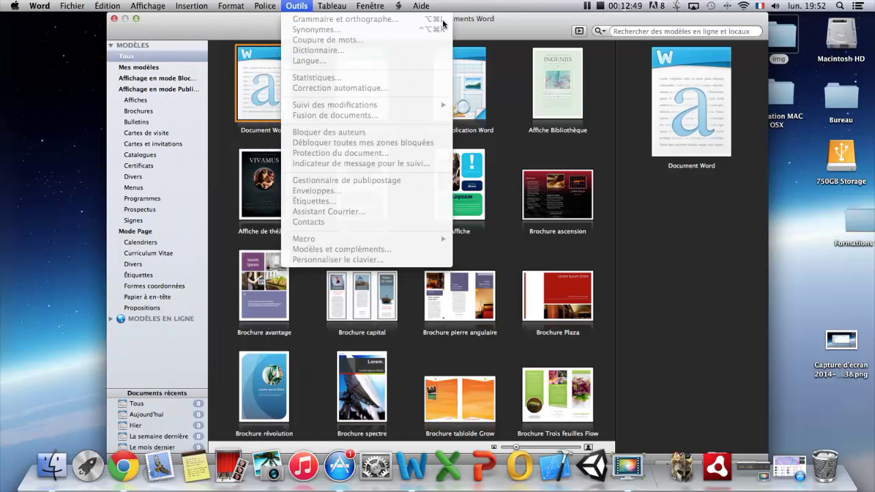
pyautogui.moveTo(369, 6)
pyautogui.click(294, 23)
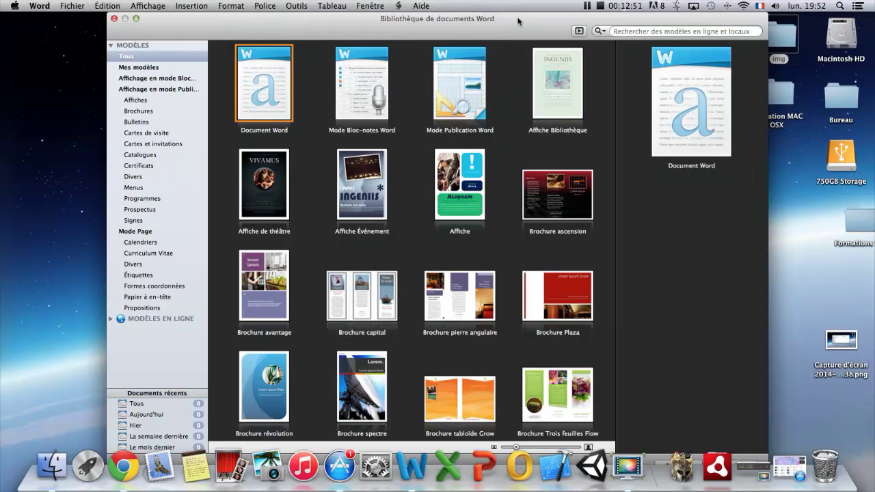
# Move the Bibliothèque de documents Word window lower on the desktop and browse its templates.
pyautogui.moveTo(522, 17); pyautogui.dragTo(515, 27)
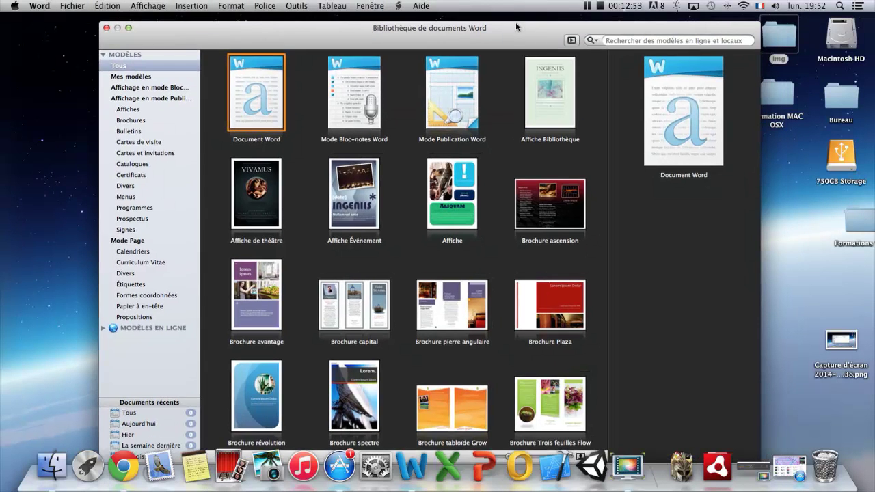
pyautogui.moveTo(758, 24); pyautogui.dragTo(746, 111)
pyautogui.moveTo(506, 112); pyautogui.dragTo(495, 78)
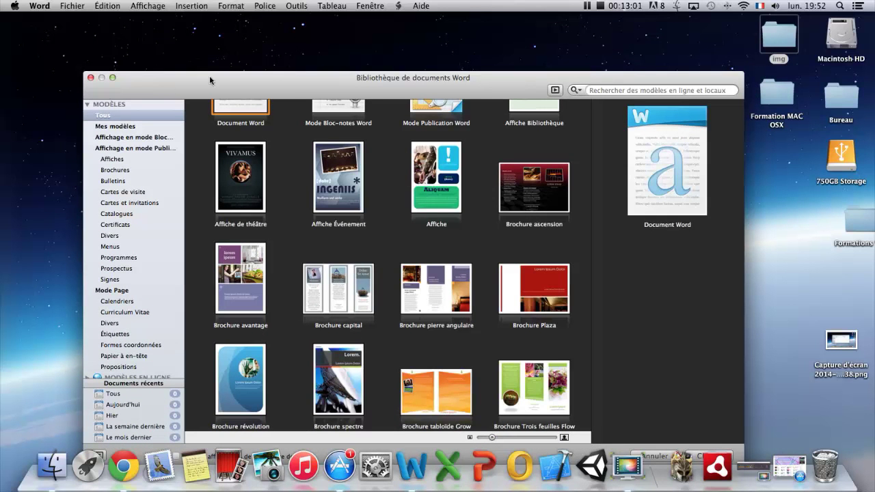
pyautogui.scroll(-2, 259, 164)
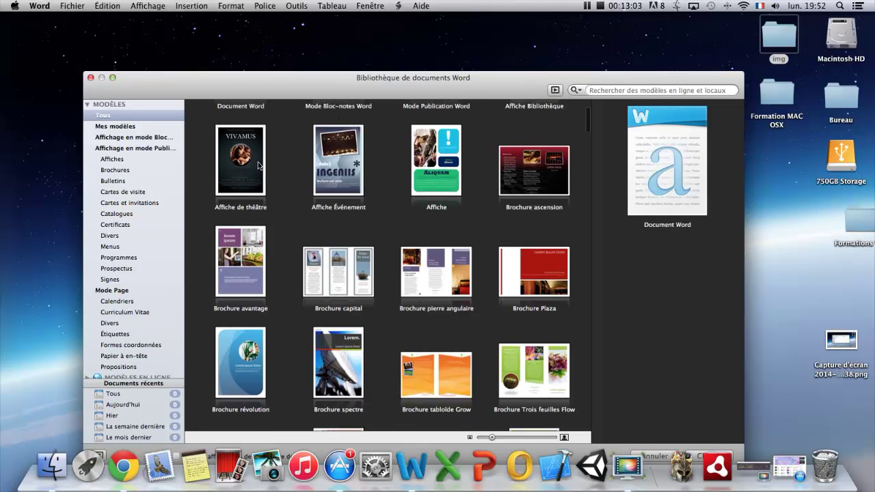
pyautogui.scroll(5, 293, 181)
pyautogui.scroll(2, 335, 193)
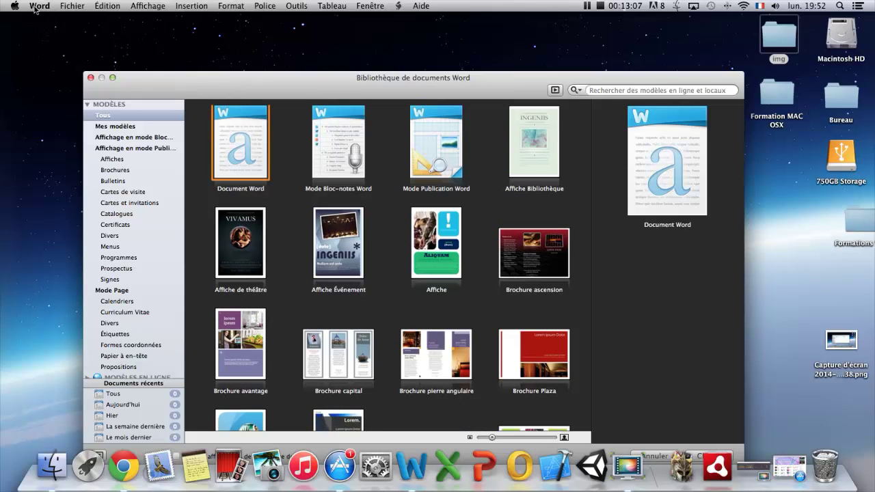
# Create a document from the Affiche template and move its window down and to the right, away from the screen corner.
pyautogui.click(437, 233)
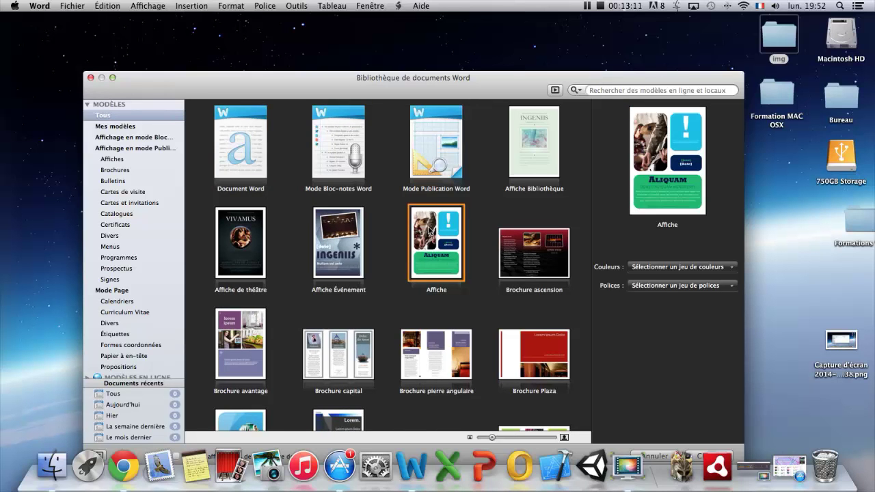
pyautogui.doubleClick(429, 231)
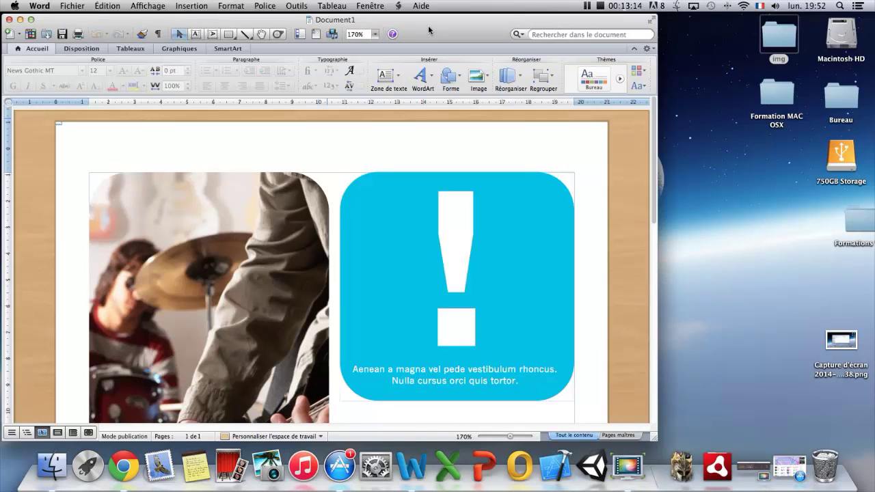
pyautogui.moveTo(429, 30); pyautogui.dragTo(483, 53)
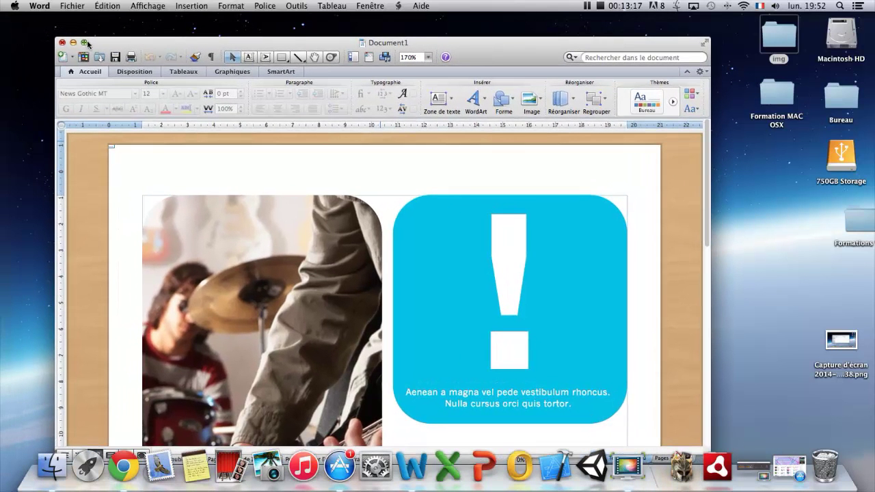
# Examine the document's Fichier, Insertion, Photo and Tableau commands, and move the Document1 window slightly to the right.
pyautogui.click(72, 5)
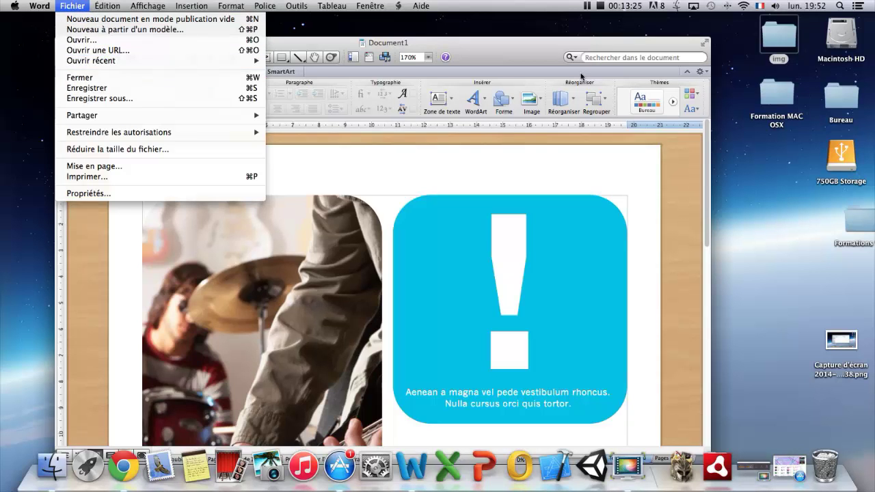
pyautogui.click(513, 52)
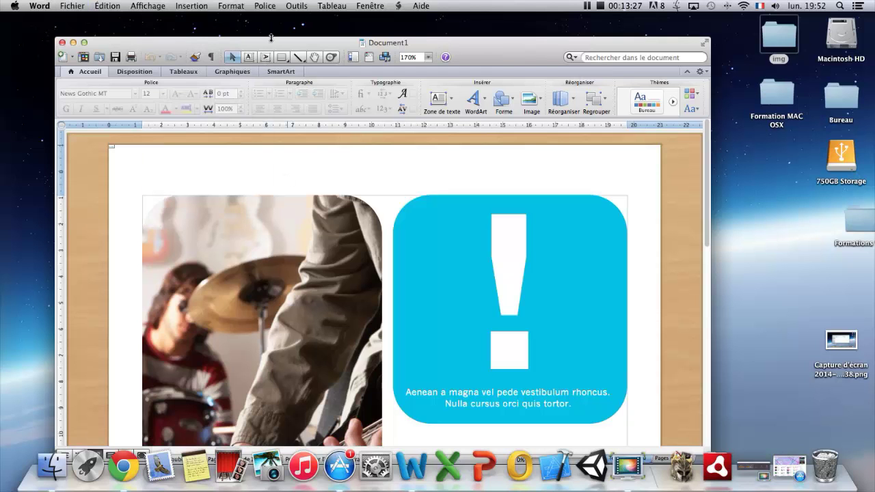
pyautogui.click(194, 6)
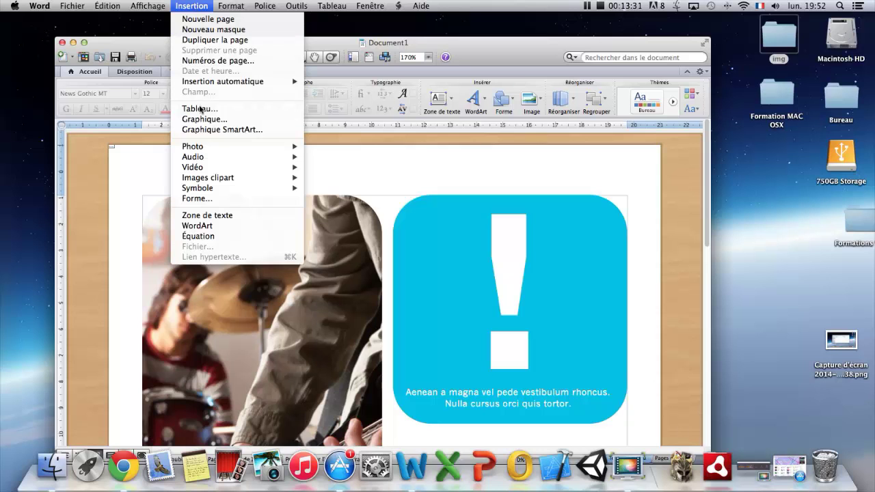
pyautogui.moveTo(201, 146)
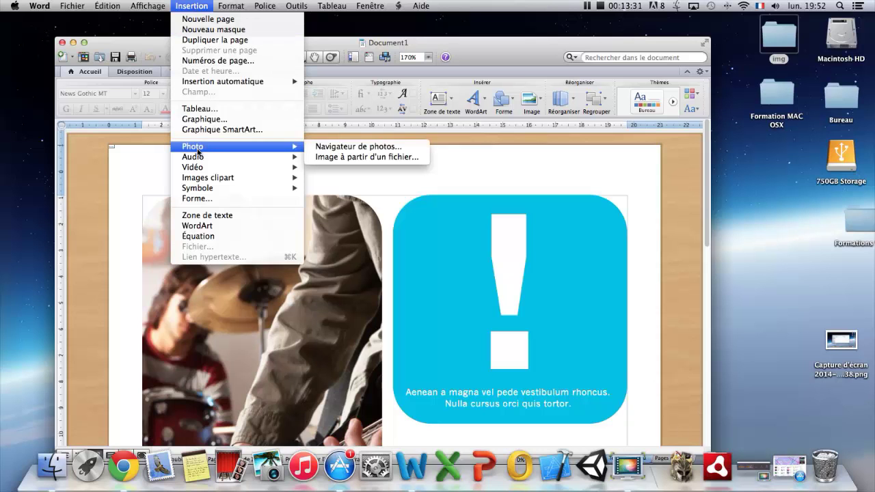
pyautogui.click(332, 156)
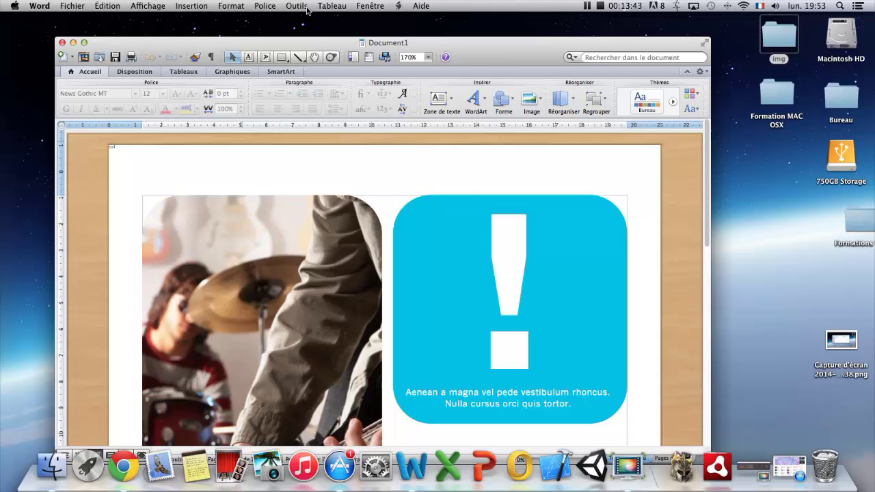
pyautogui.click(332, 6)
pyautogui.moveTo(238, 45); pyautogui.dragTo(282, 43)
# Switch to the Finder, open a new Finder window and close it, and return to the Document1 window in Word.
pyautogui.click(27, 132)
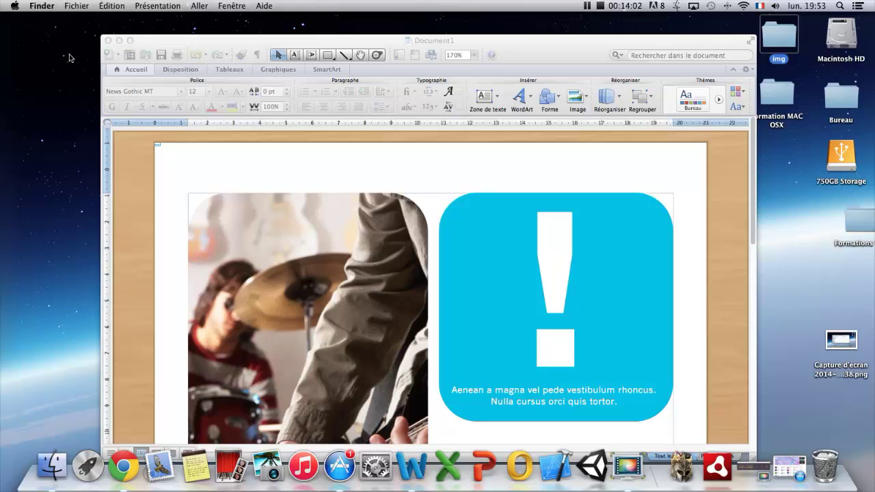
pyautogui.press('super+n')
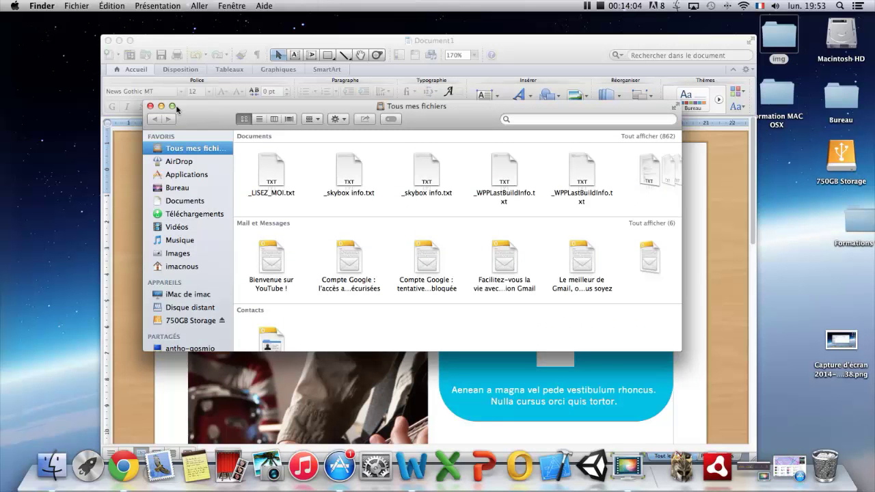
pyautogui.click(150, 106)
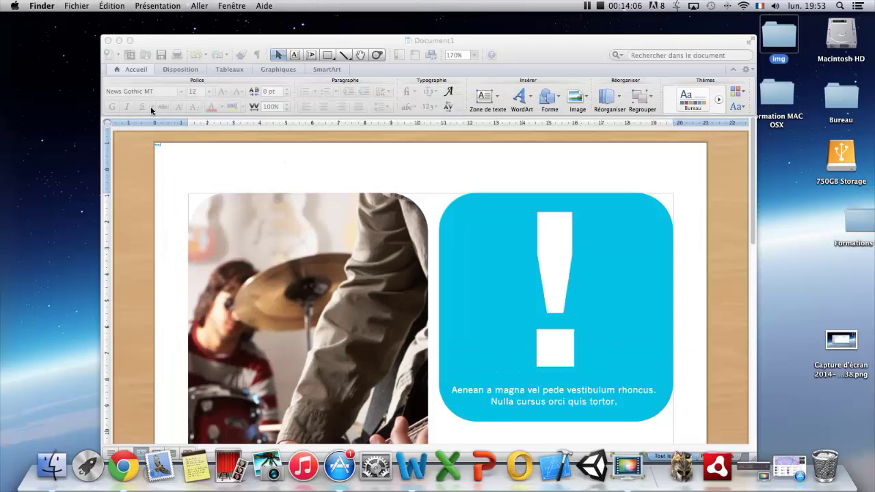
pyautogui.click(331, 43)
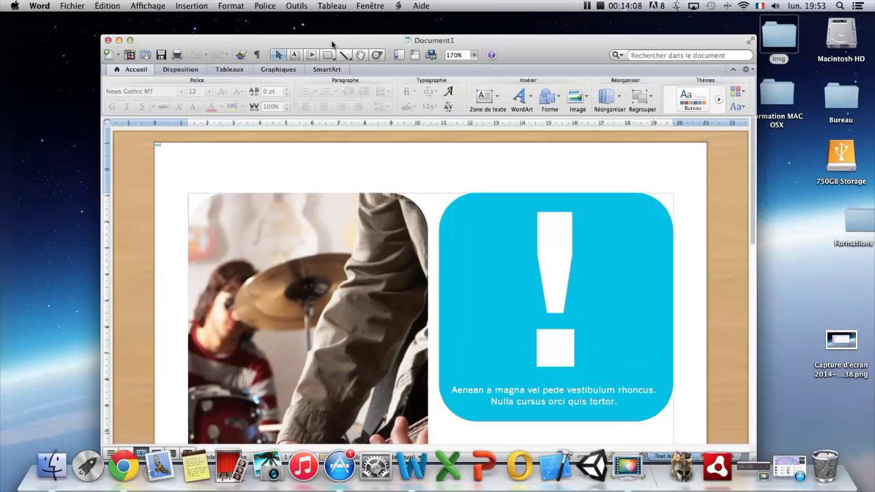